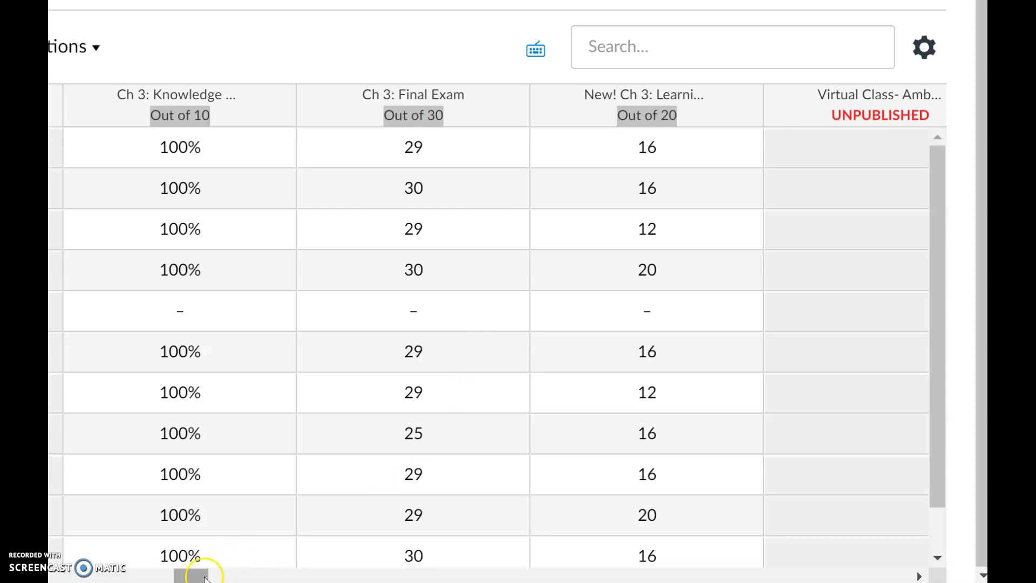
- Look through the gradebook's assignment columns beyond Chapter 3
left_click_drag(205, 578, 274, 579)
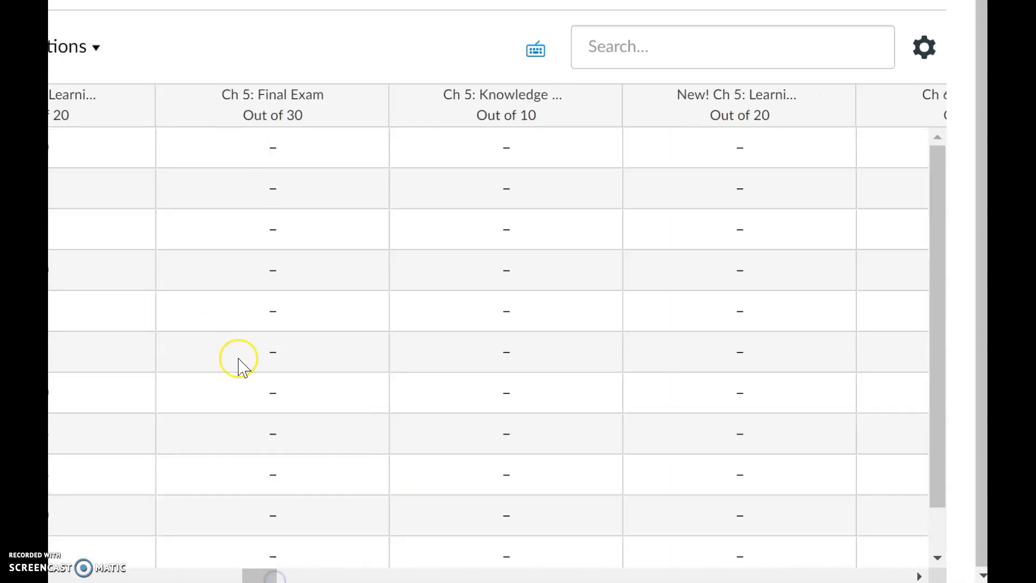
left_click_drag(260, 575, 783, 575)
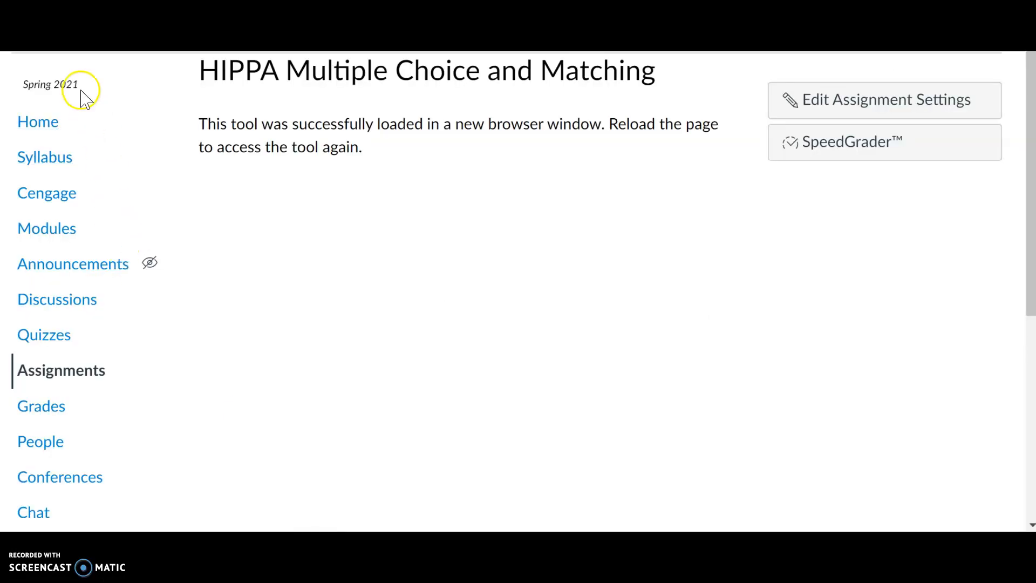
- Open the course's assignment list and compare the unpublished and published copies of the Chapter 01 activities
left_click(64, 373)
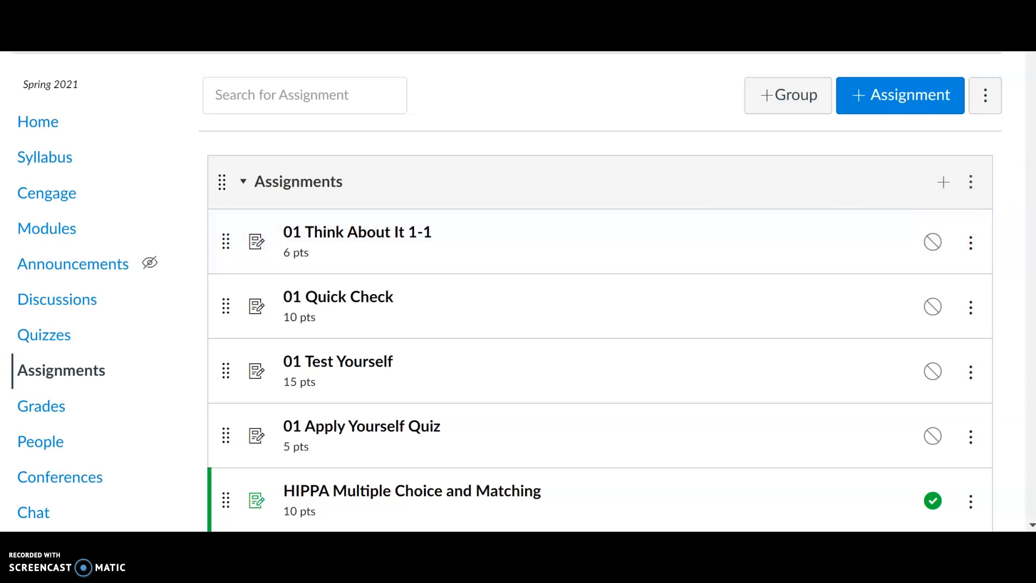
scroll(599, 292, "down", 3)
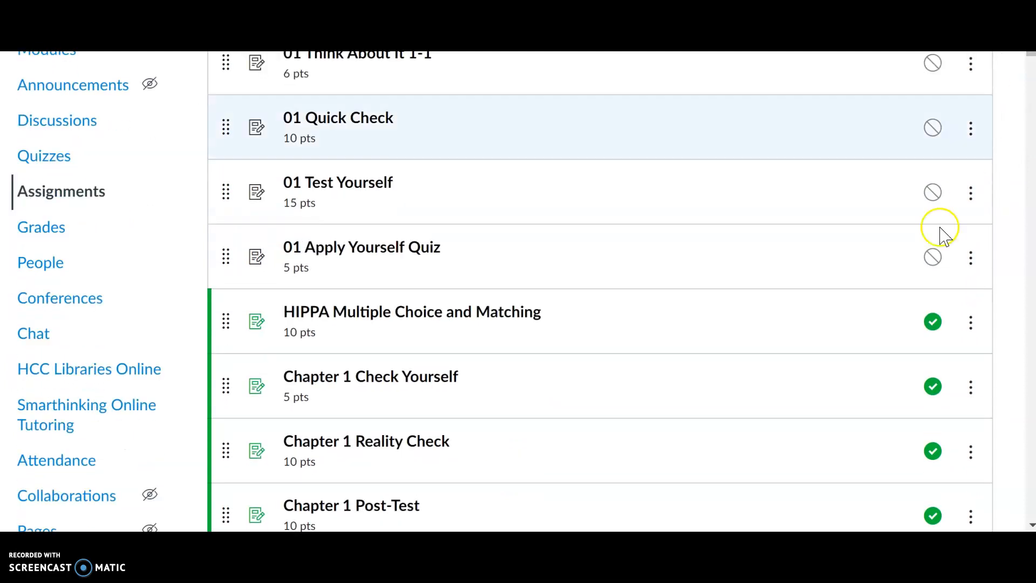
left_click(933, 322)
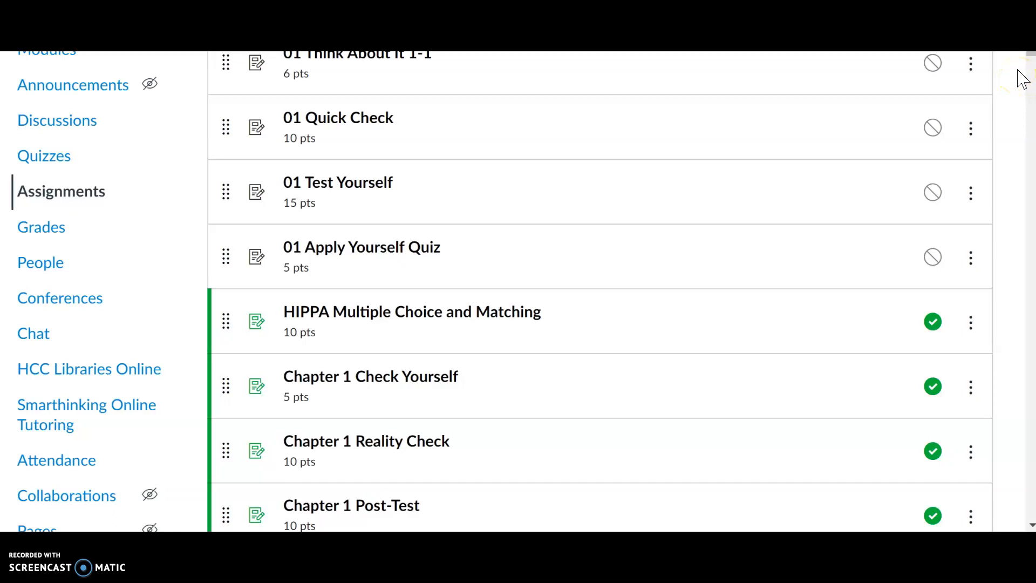
scroll(1022, 78, "up", 3)
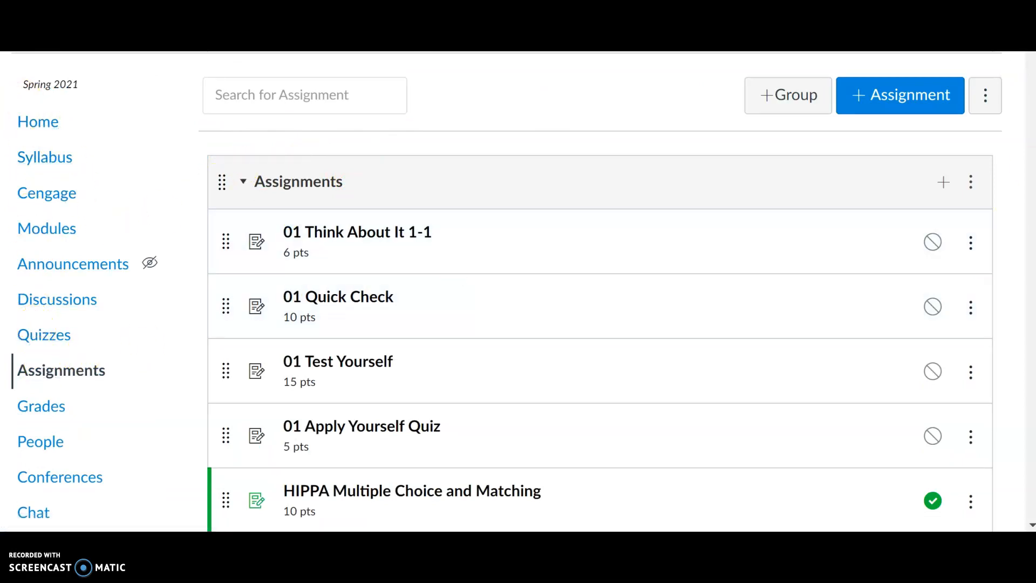
scroll(600, 195, "down", 5)
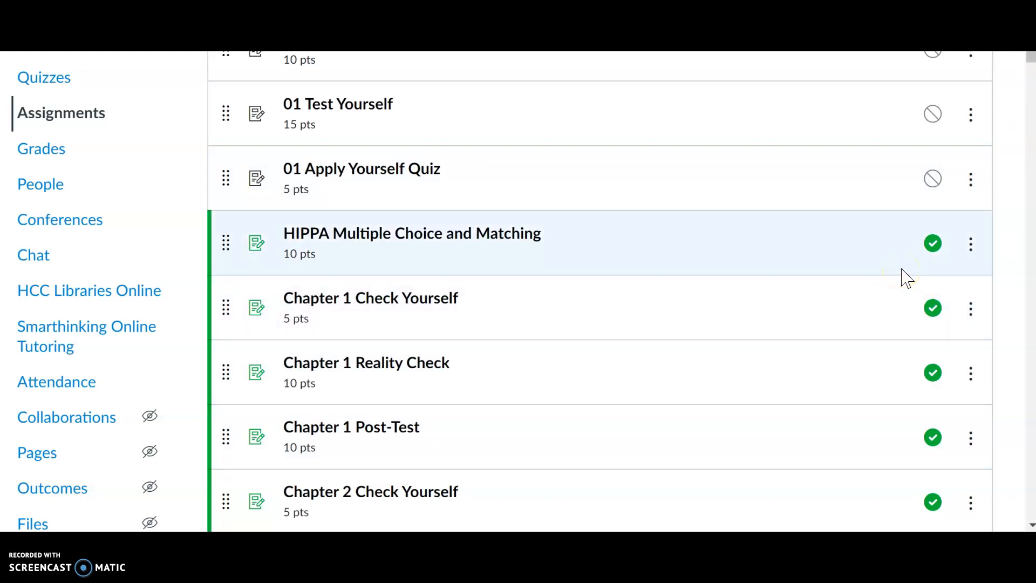
scroll(31, 526, "down", 2)
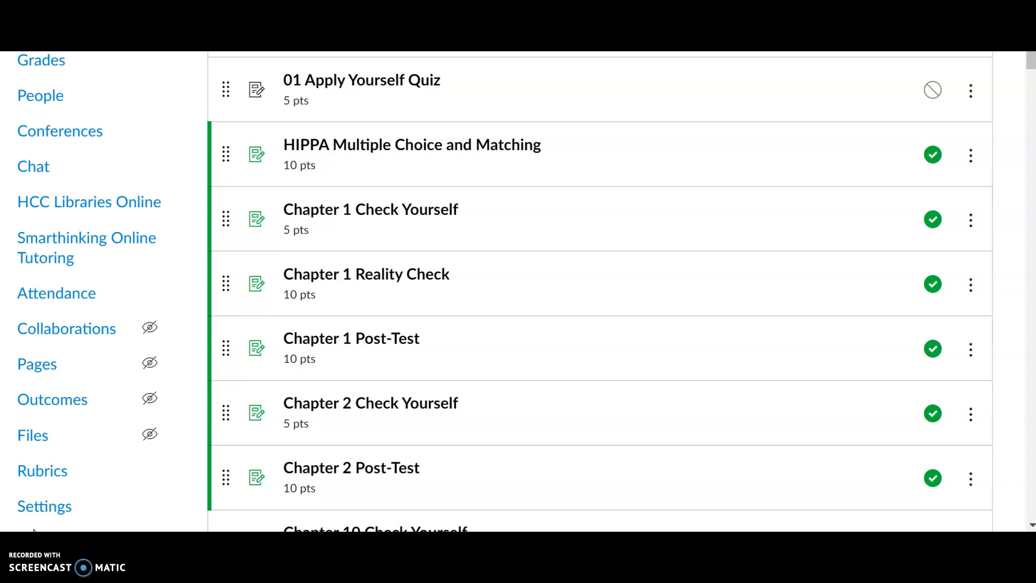
scroll(1030, 61, "up", 1)
scroll(598, 291, "up", 3)
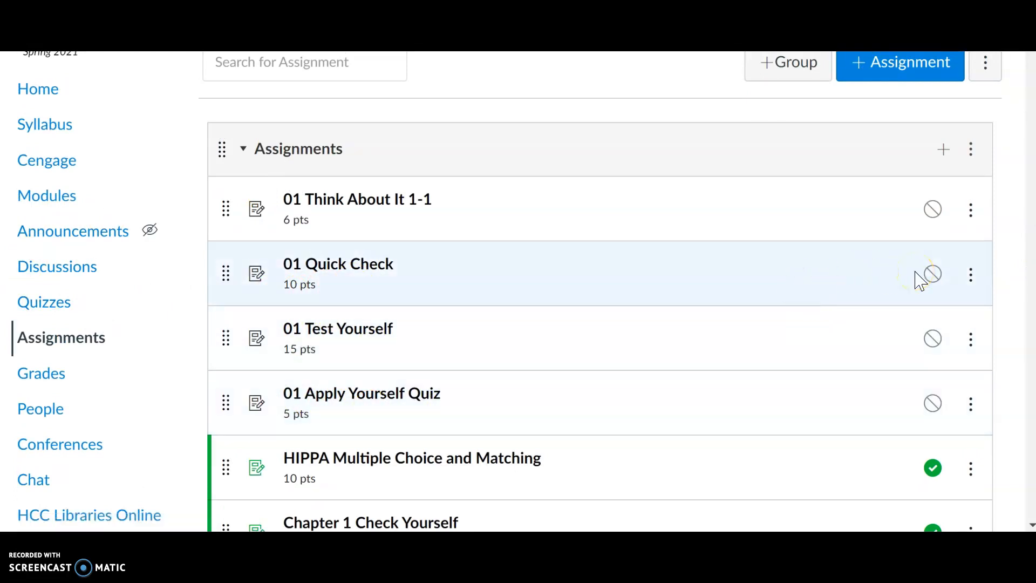
scroll(825, 278, "down", 9)
scroll(826, 284, "down", 5)
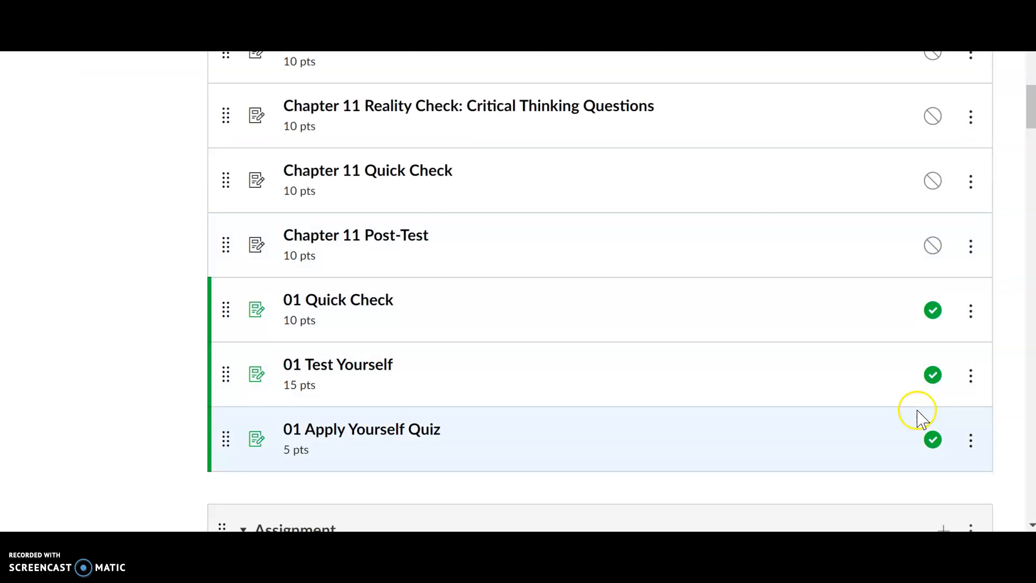
scroll(796, 294, "up", 6)
scroll(796, 291, "up", 10)
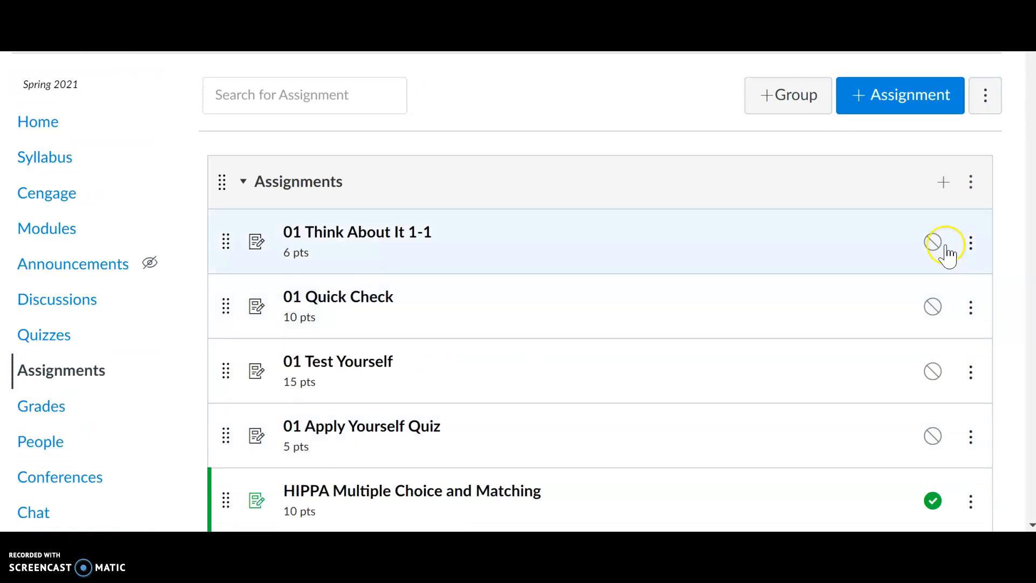
- Delete the unpublished copies of 01 Think About It 1-1 and 01 Quick Check from the Assignments group
left_click(971, 244)
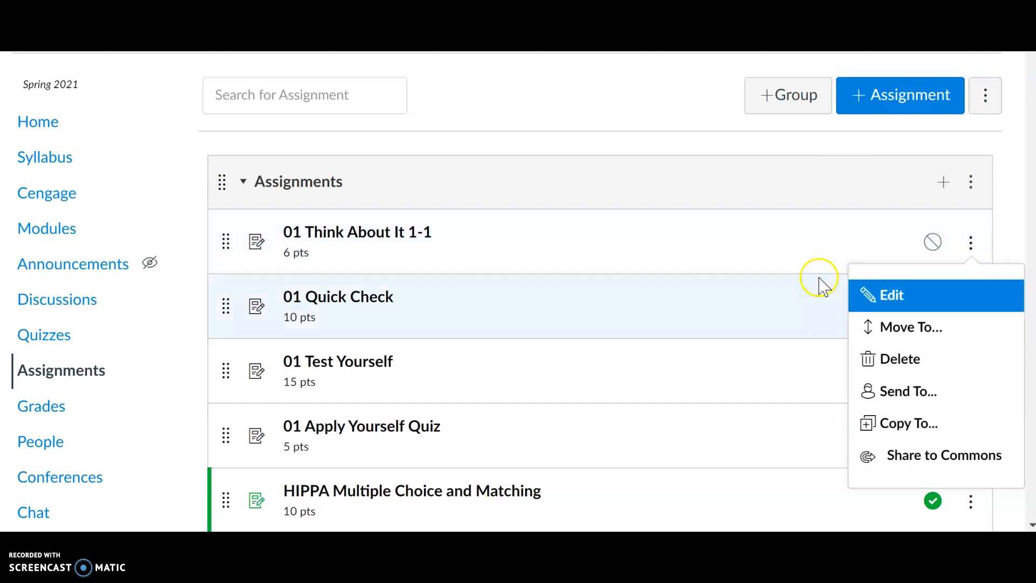
left_click(891, 357)
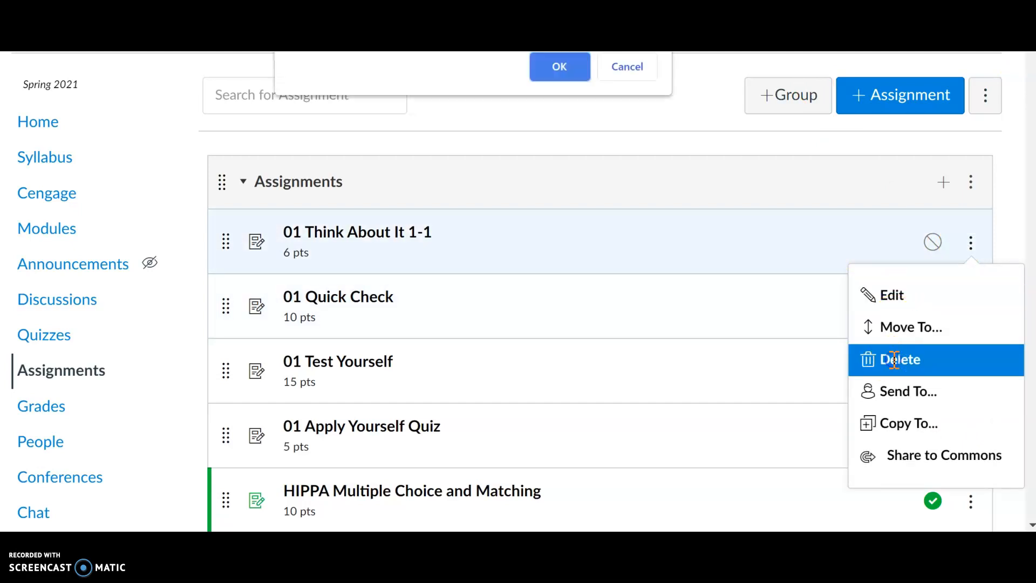
left_click(561, 67)
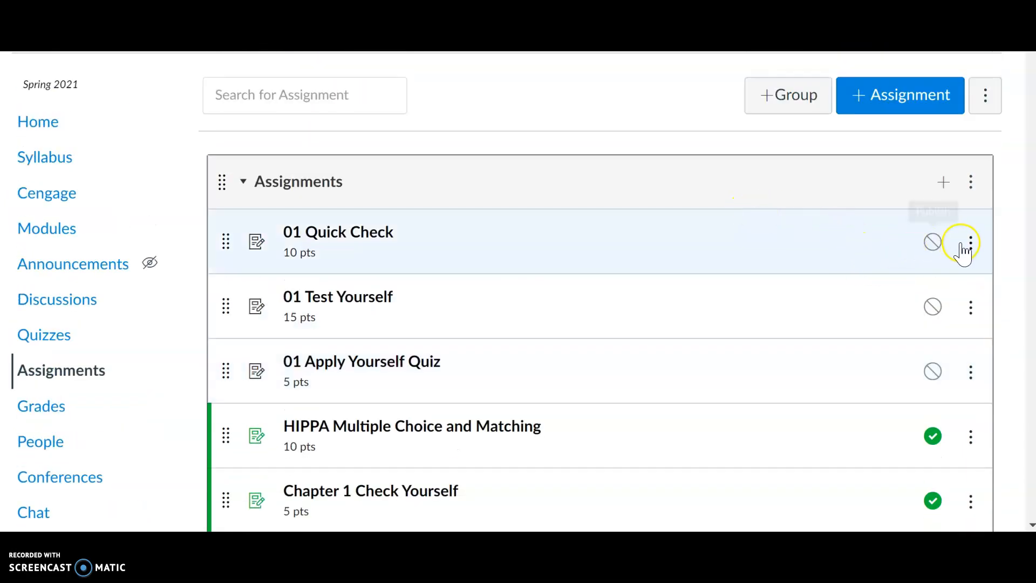
left_click(970, 251)
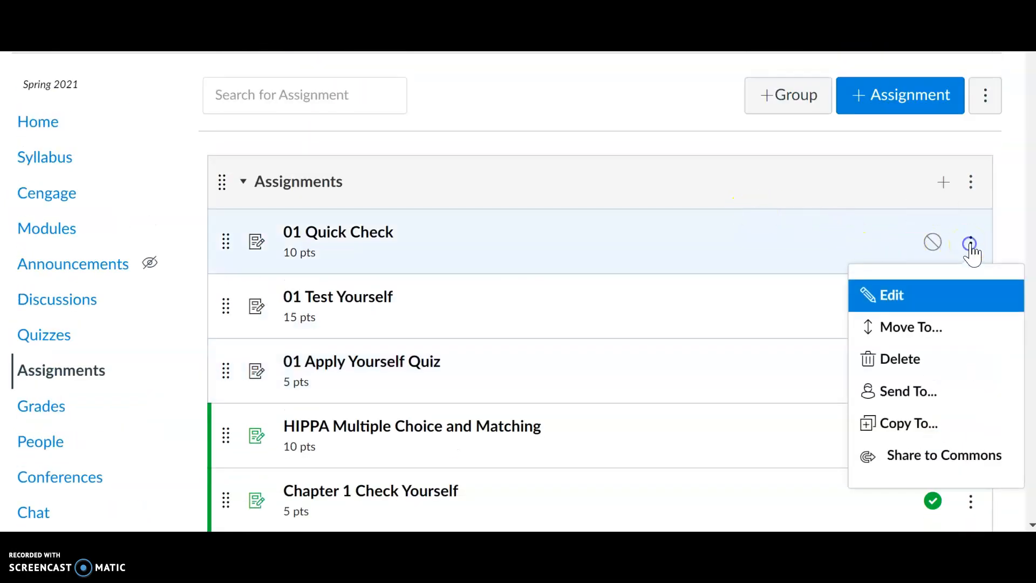
left_click(896, 359)
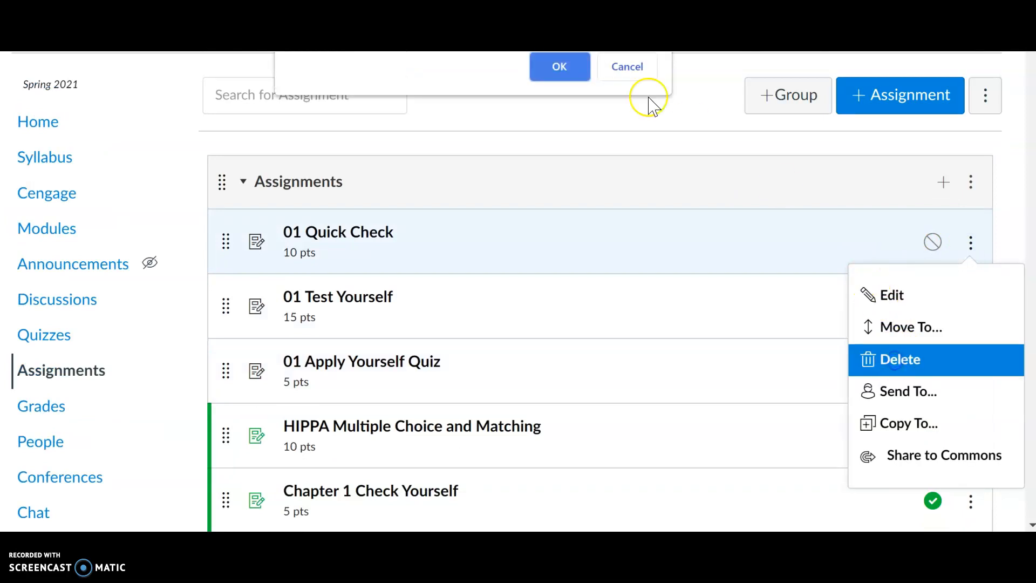
left_click(555, 65)
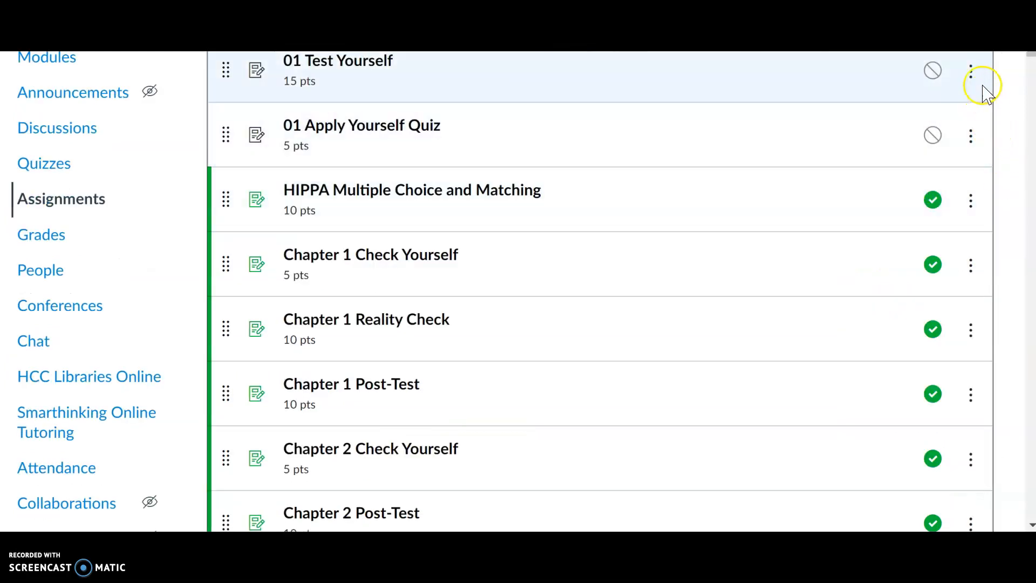
- Delete the unpublished copies of 01 Test Yourself and 01 Apply Yourself Quiz from the Assignments group
left_click(970, 71)
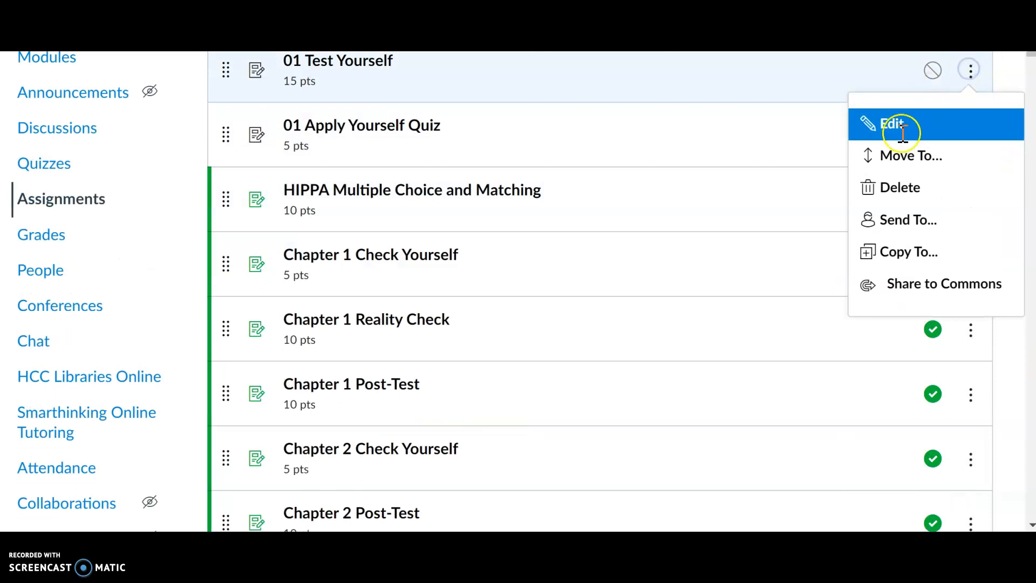
left_click(892, 187)
left_click(560, 68)
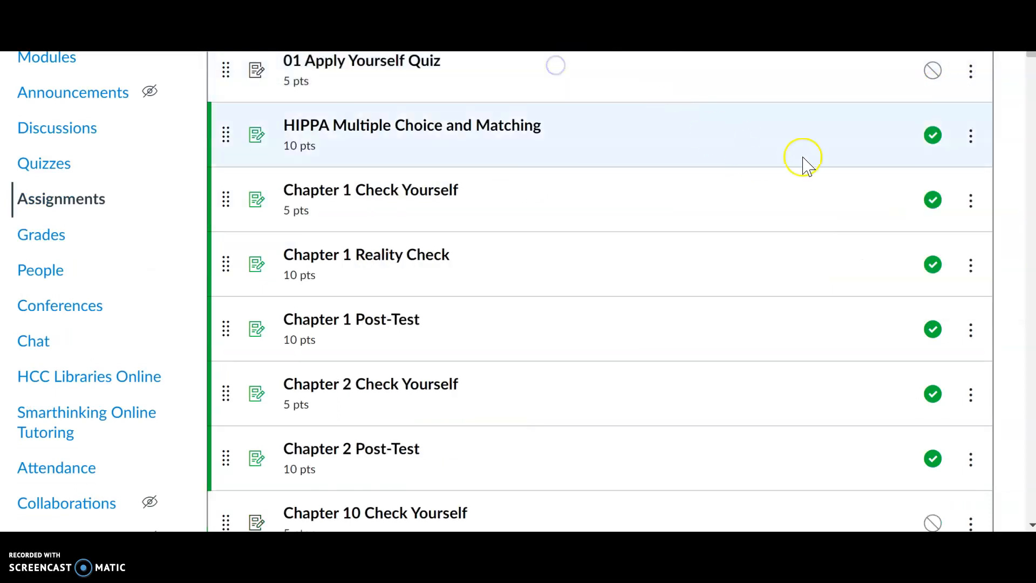
left_click(969, 79)
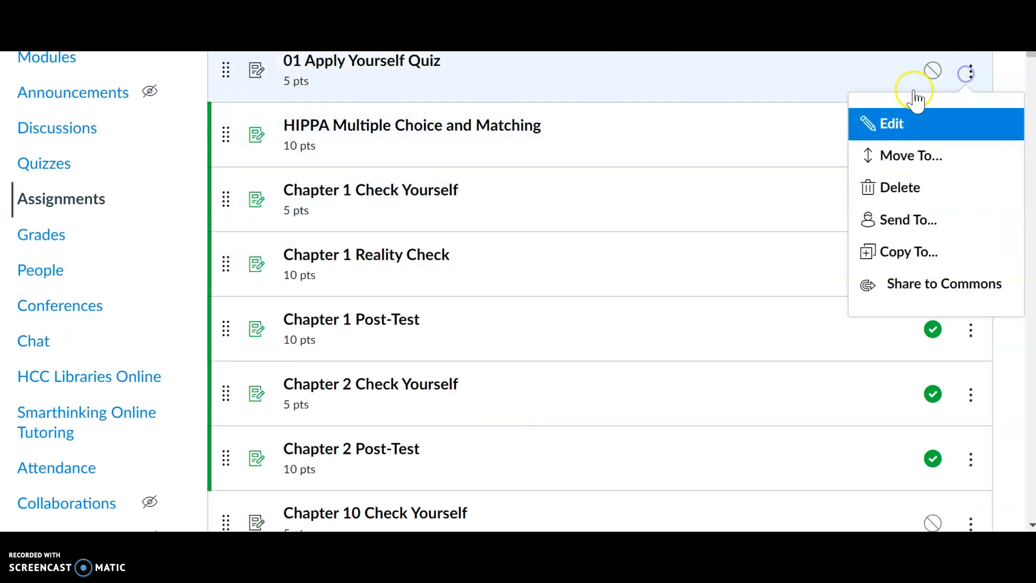
left_click(885, 186)
left_click(559, 69)
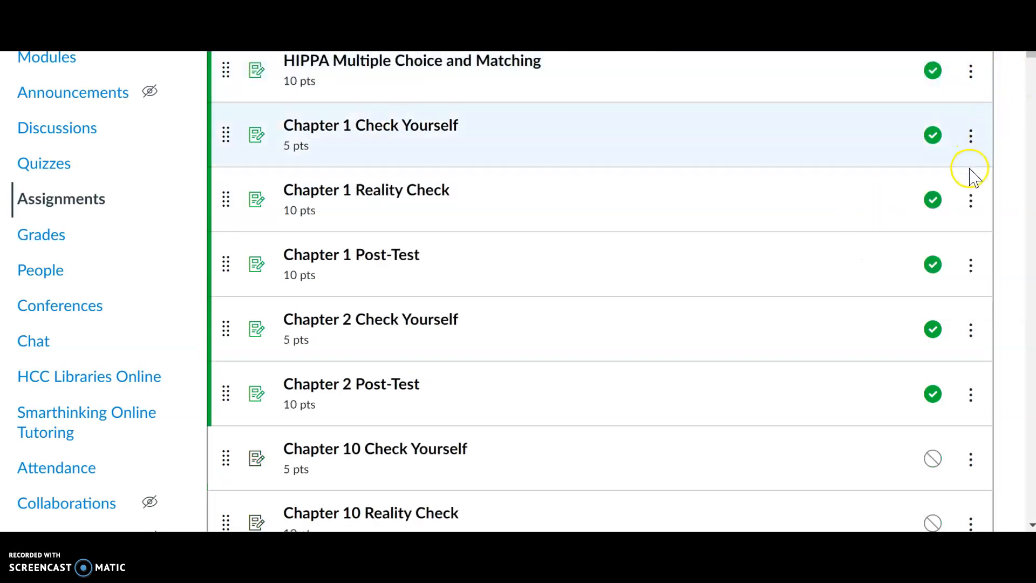
- Check the remaining assignments in the list and open 01 Quick Check from its gradebook column
scroll(973, 178, "up", 3)
scroll(976, 180, "down", 10)
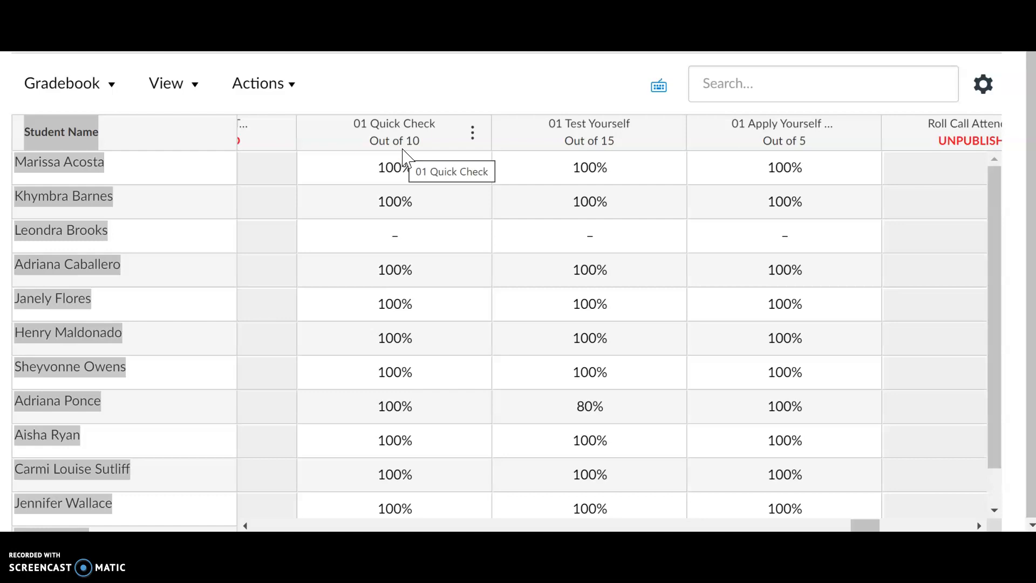
left_click(416, 127)
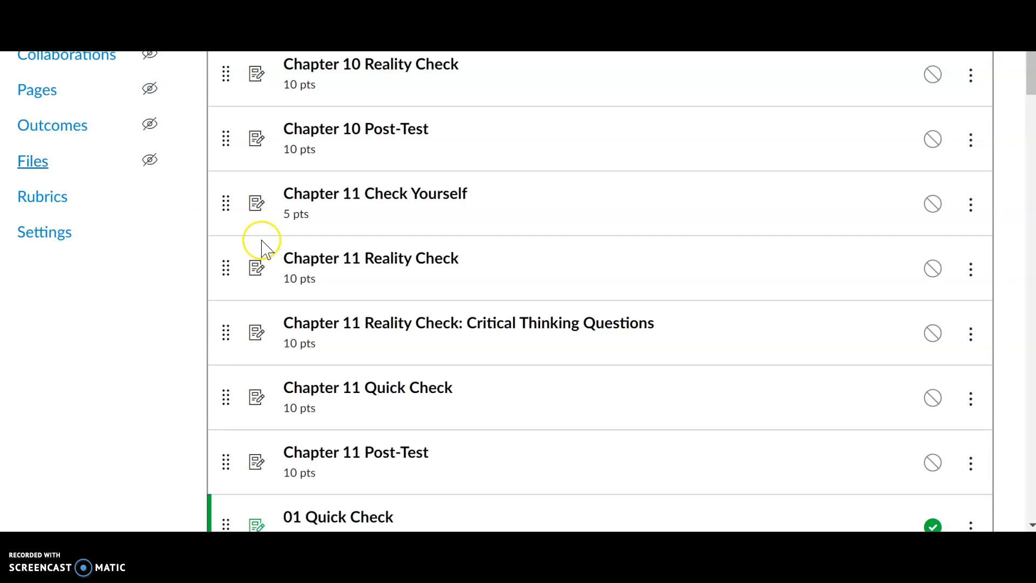
- Open the Cengage content selection for the HIPAA for Health Care Professionals 2nd Edition MindTap and review its Chapter 01 activities
scroll(323, 231, "up", 5)
scroll(192, 221, "up", 5)
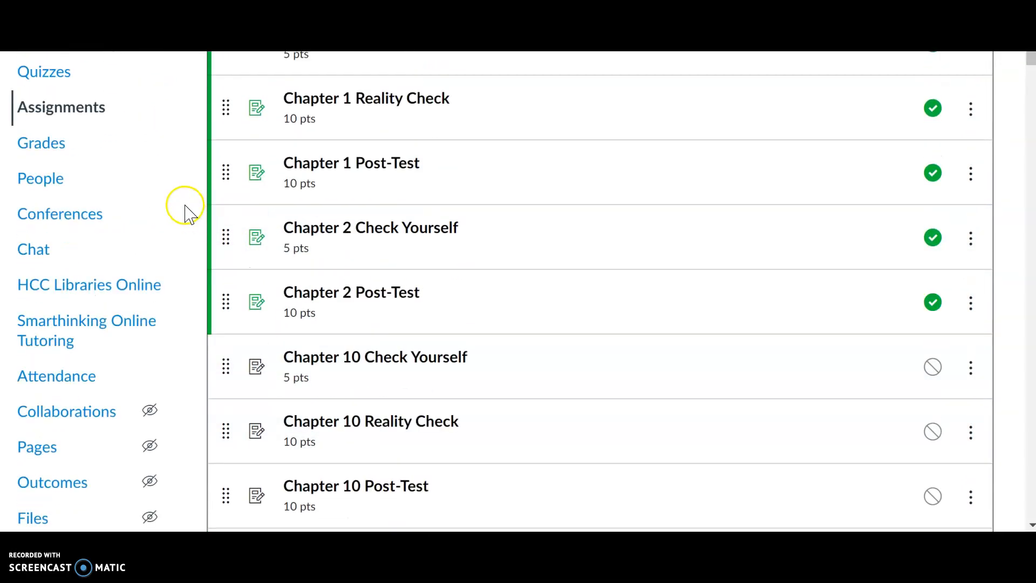
left_click(56, 122)
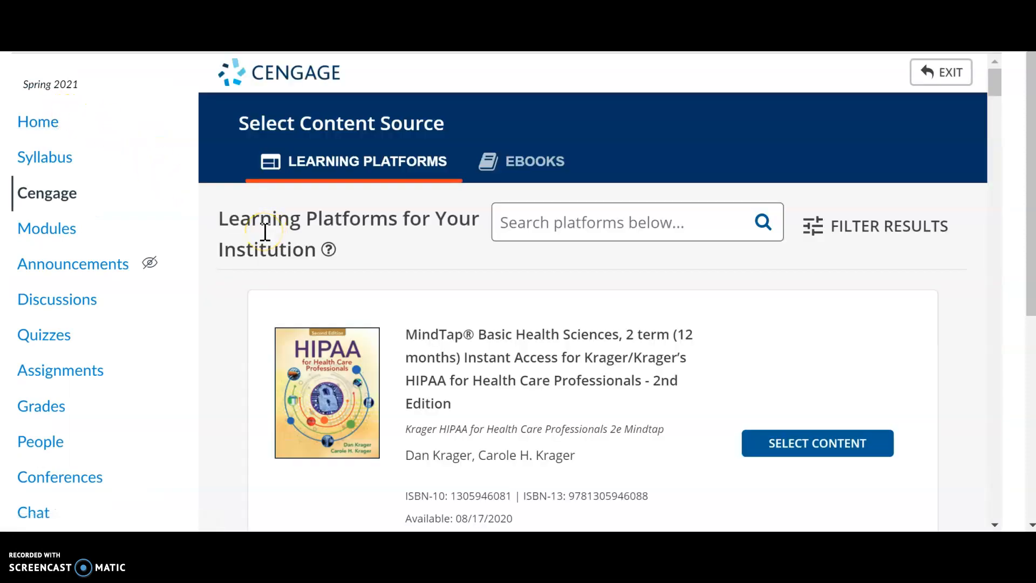
left_click(800, 451)
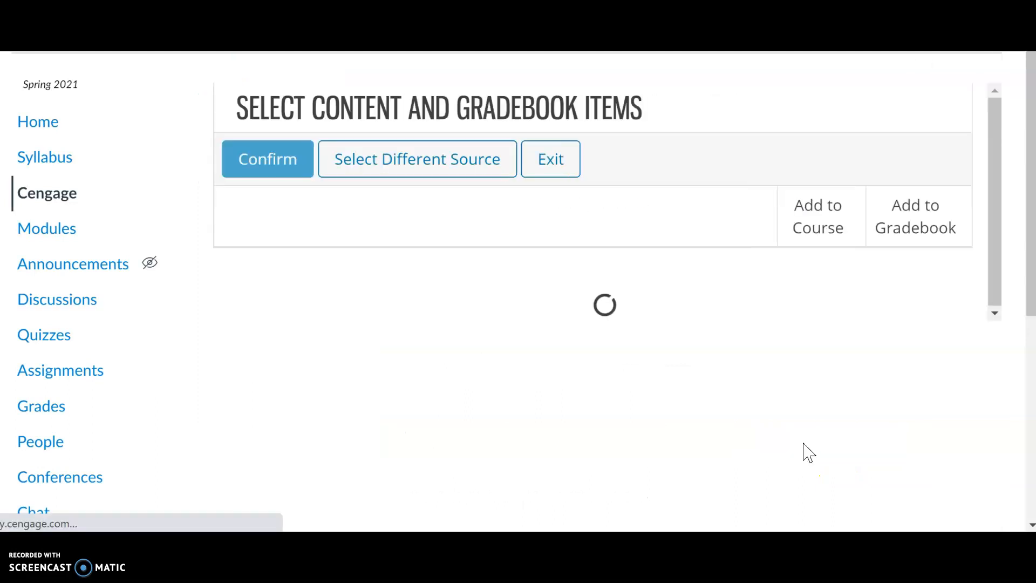
scroll(677, 335, "down", 3)
scroll(677, 339, "down", 2)
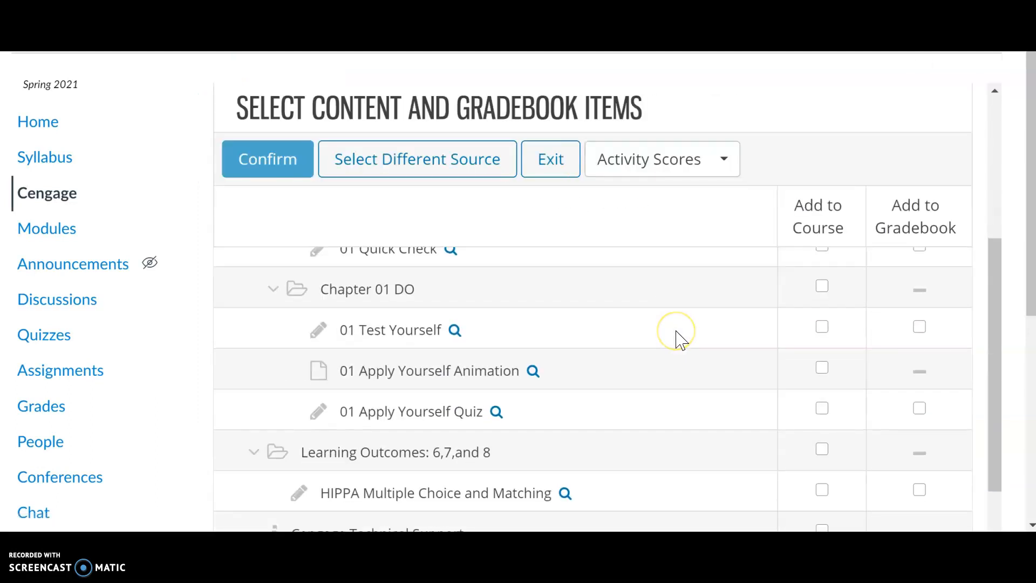
scroll(677, 338, "up", 2)
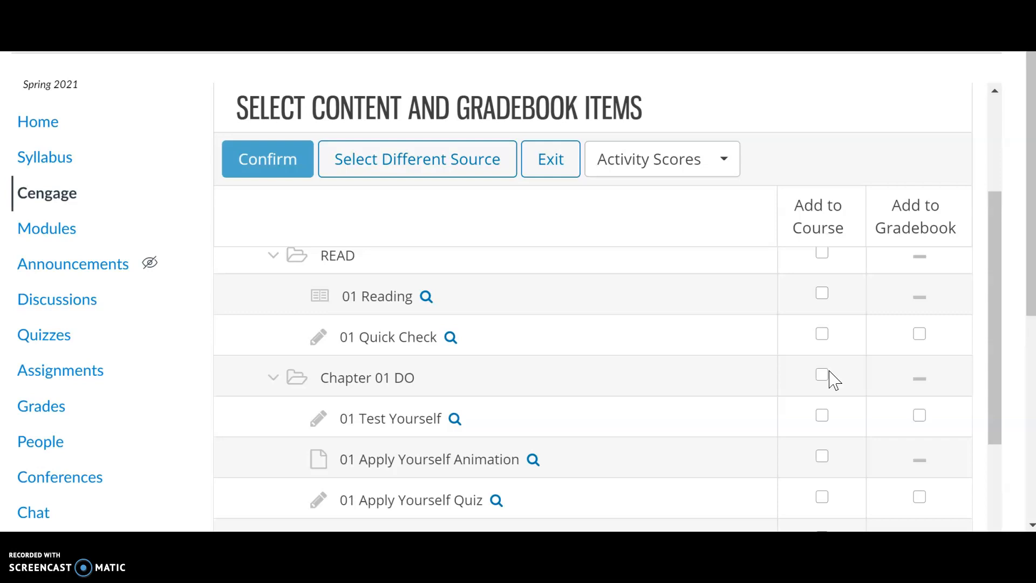
- Mark 01 Quick Check for adding to the course and gradebook, and clear the selection again
left_click(829, 334)
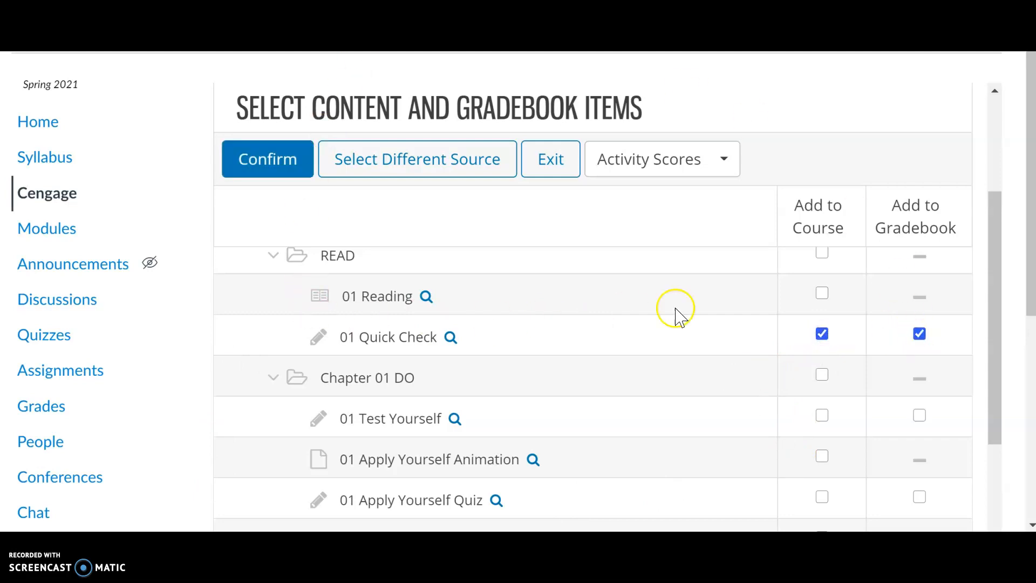
left_click(820, 335)
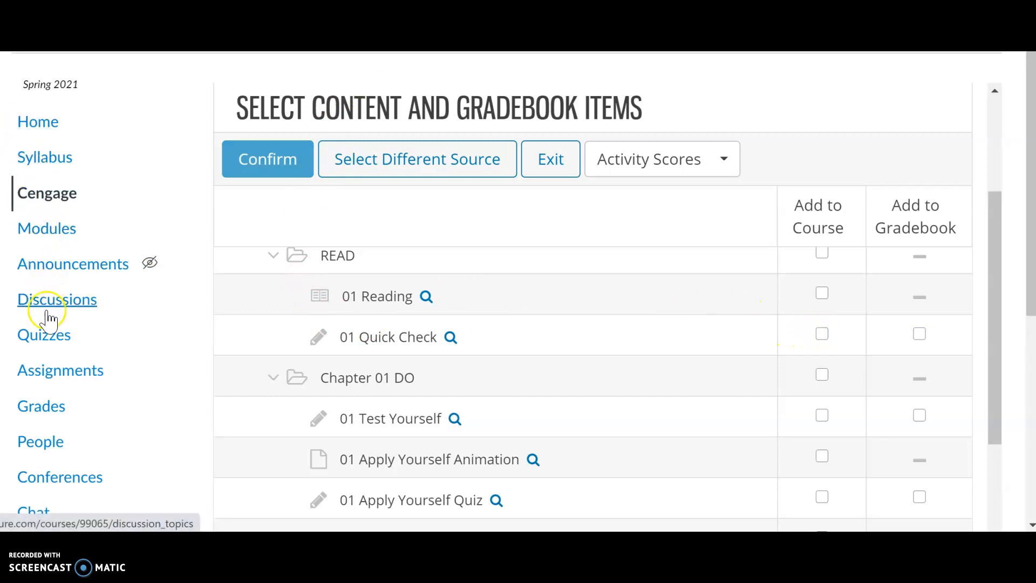
- Look at the assignments available to add to the Cengage MindTap Technical Support module, without adding any
left_click(56, 372)
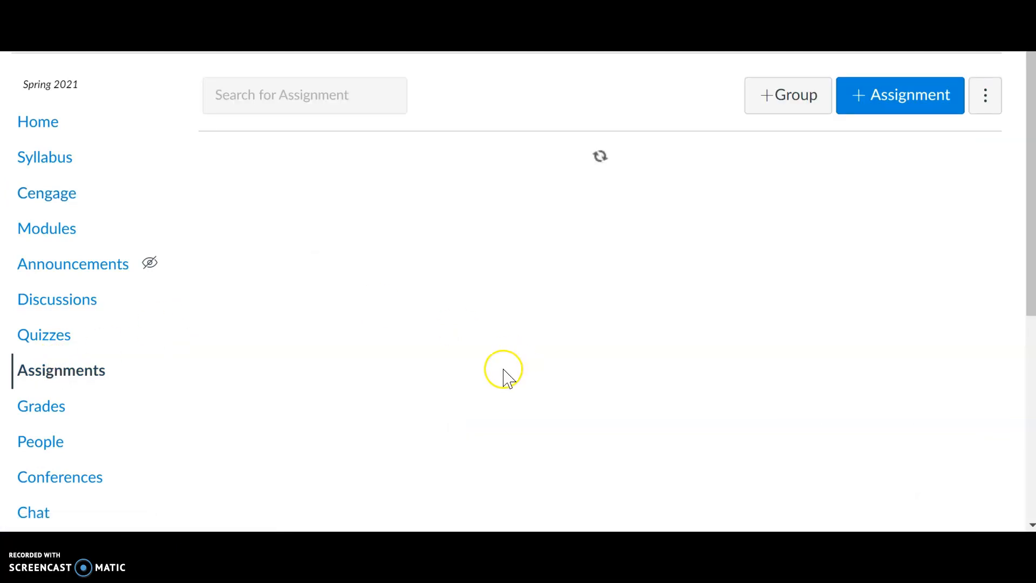
left_click(42, 232)
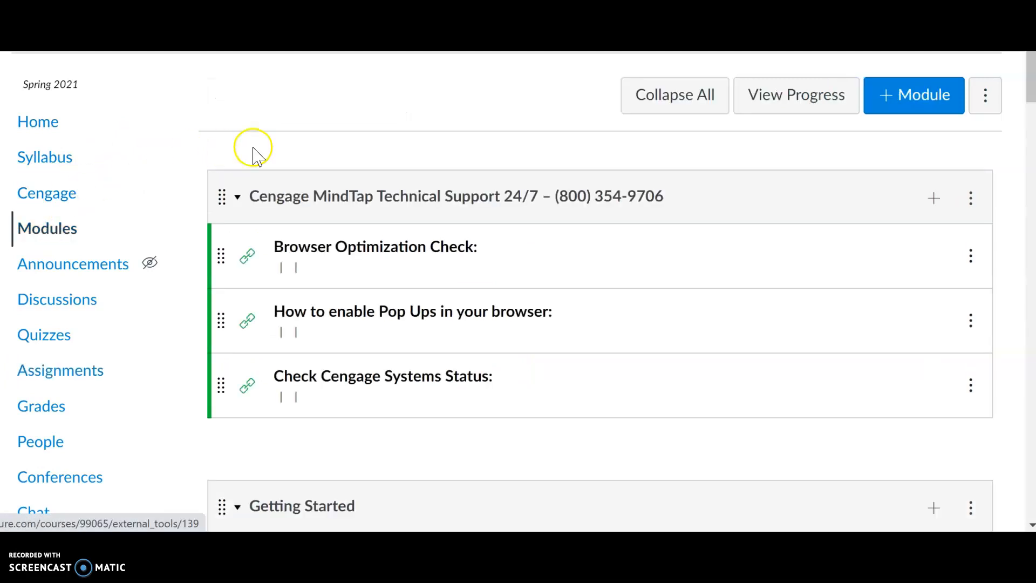
left_click(932, 198)
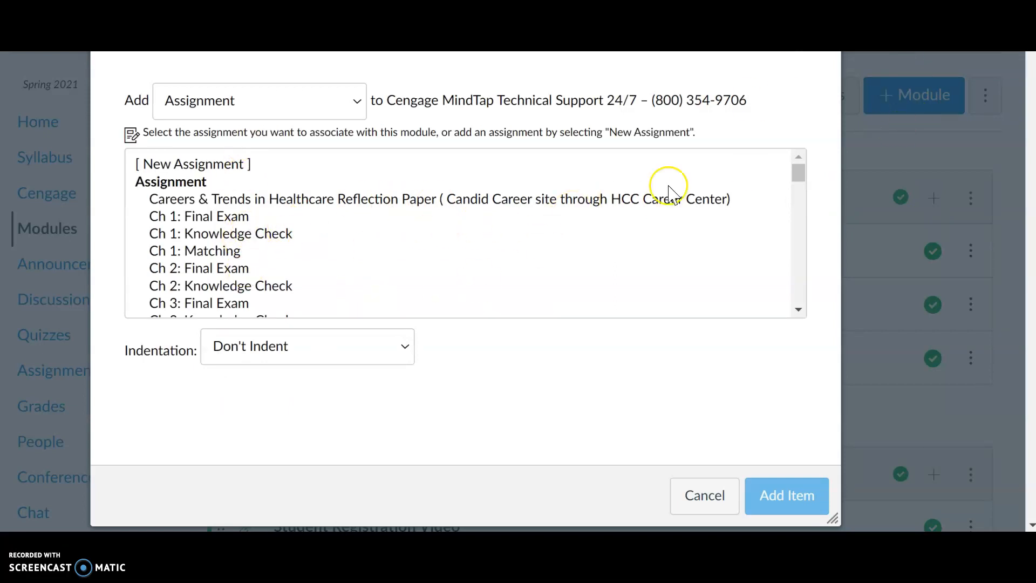
key("Escape")
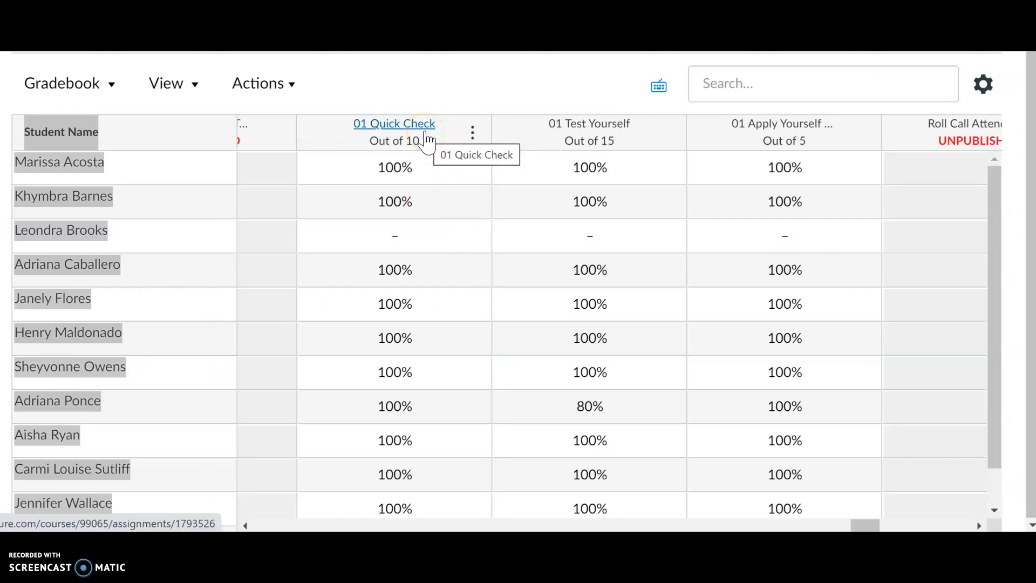
- Open the assignment settings of 01 Quick Check from its gradebook column, look at the delete option, and leave without deleting it
left_click(408, 125)
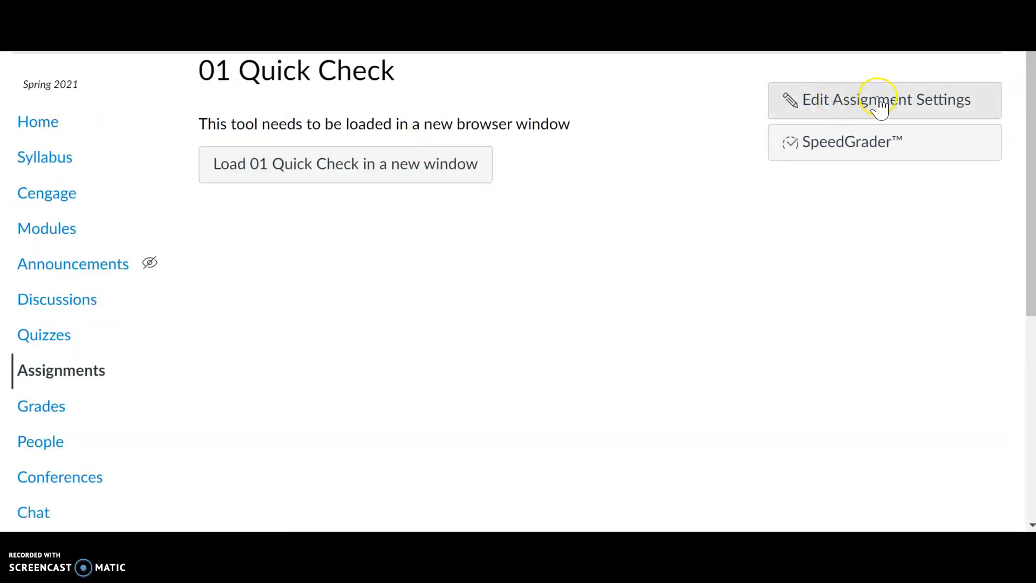
left_click(861, 103)
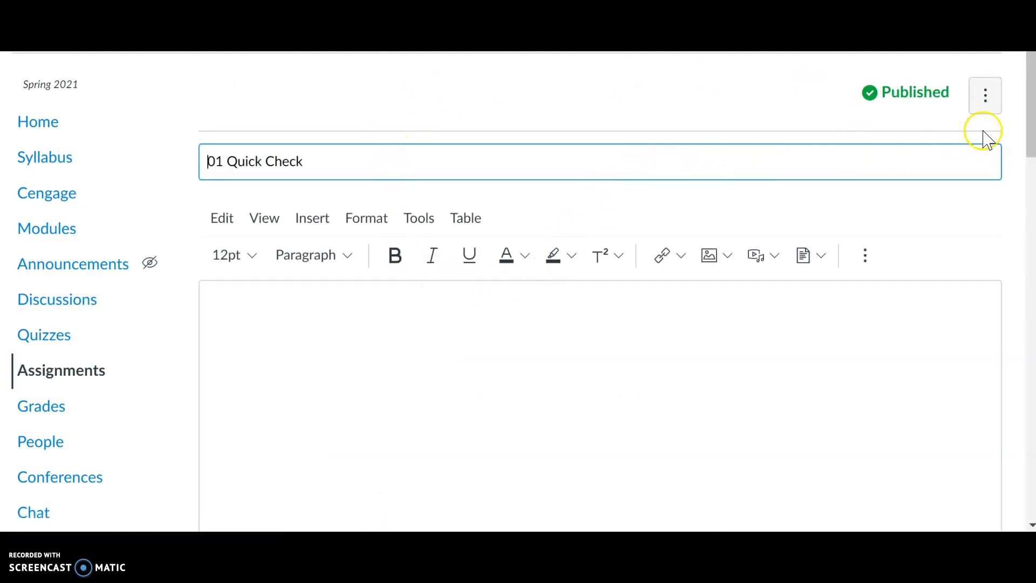
left_click(983, 102)
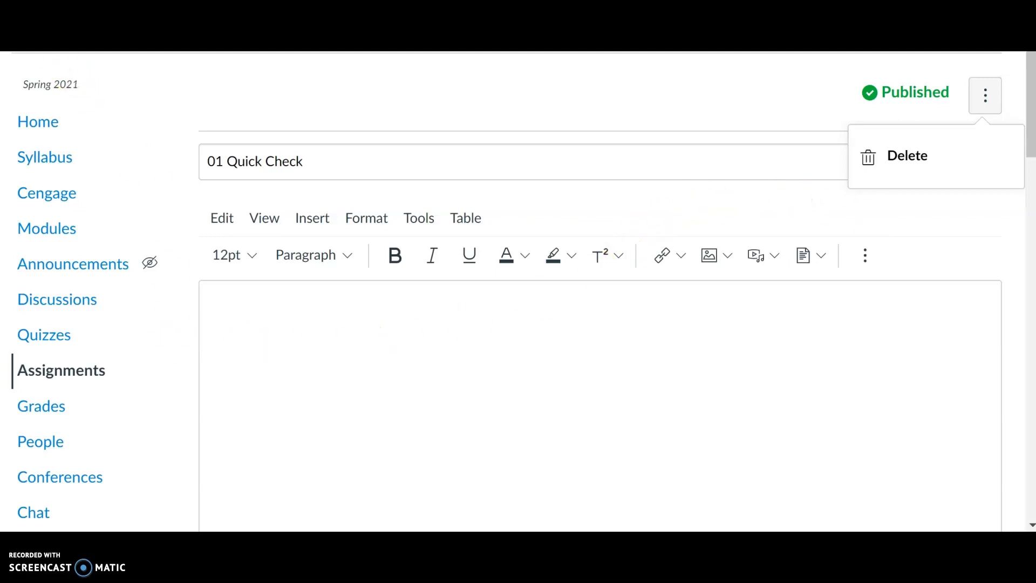
left_click(32, 23)
left_click(31, 22)
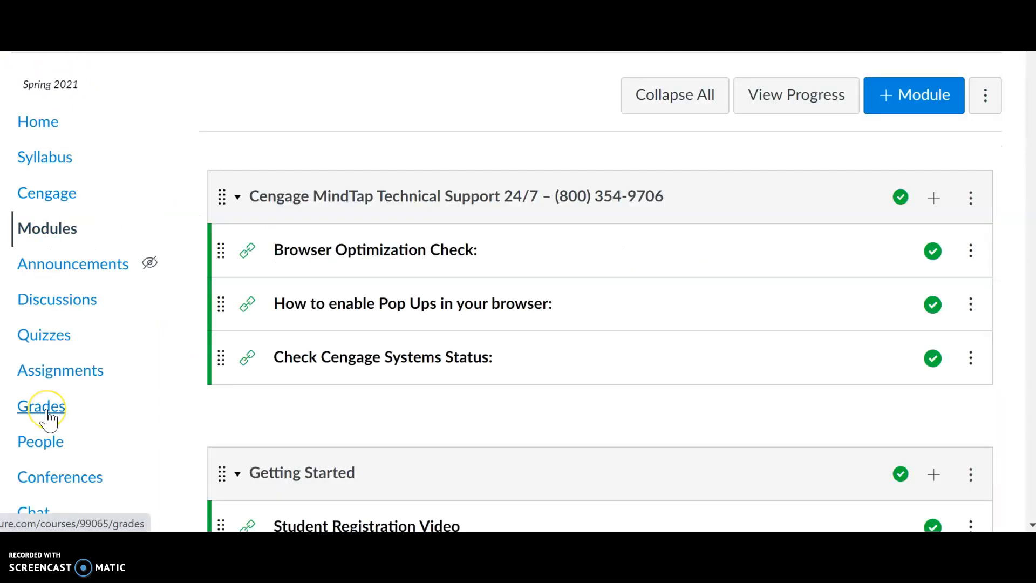
- Open the course modules and look through the weekly chapter items down to Week 6
left_click(62, 381)
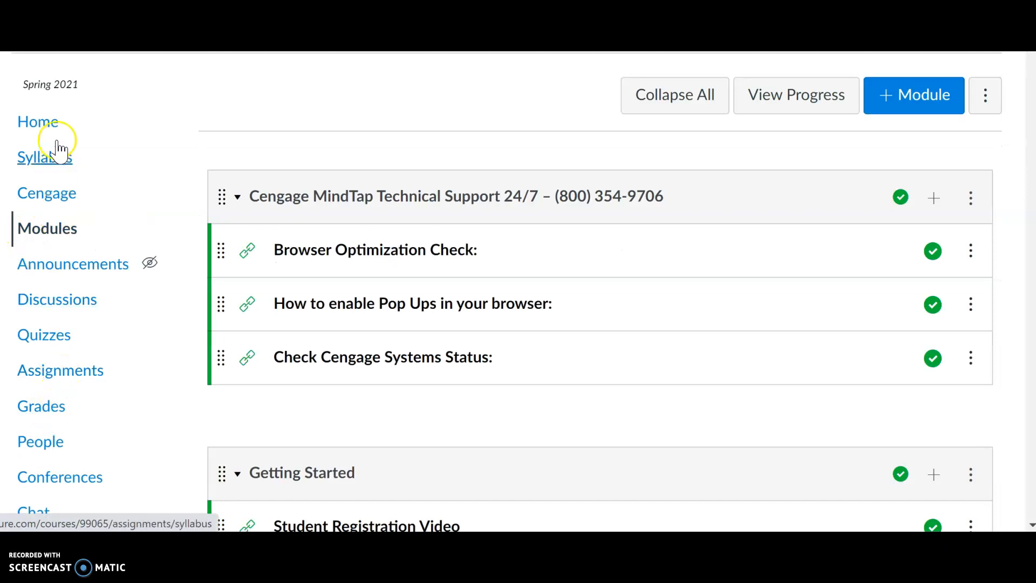
left_click(52, 229)
scroll(852, 294, "down", 15)
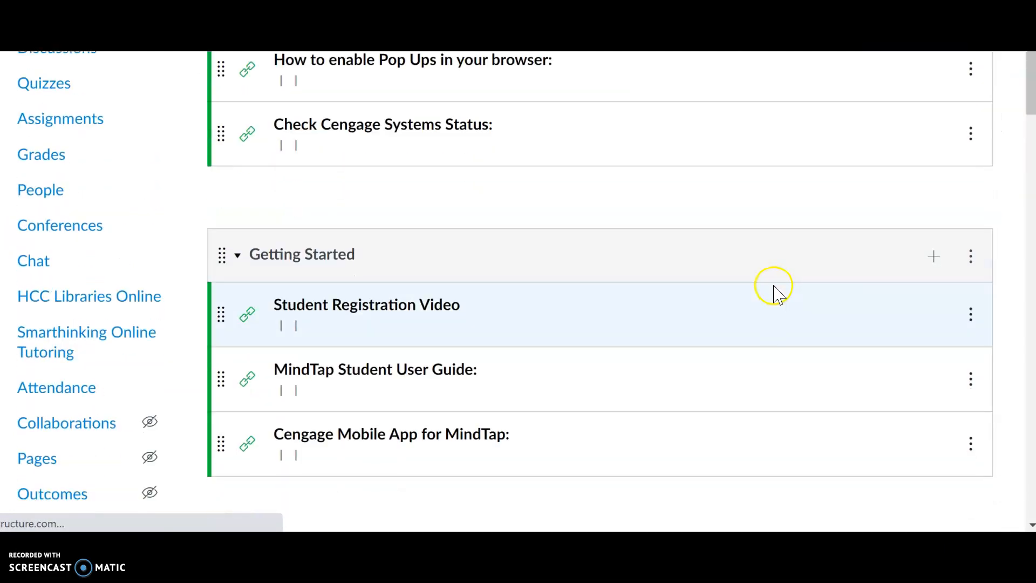
scroll(750, 295, "down", 10)
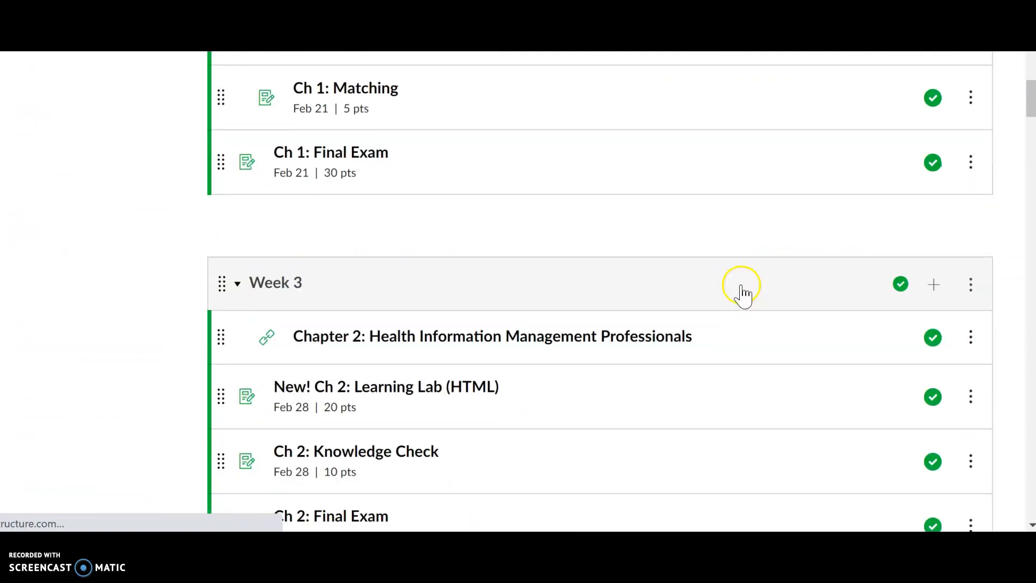
scroll(742, 294, "down", 12)
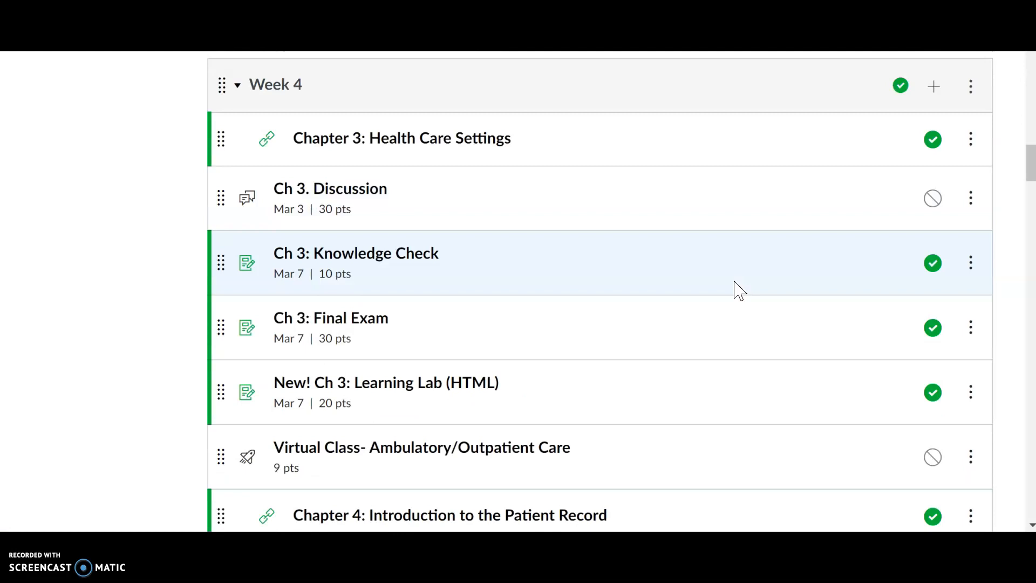
scroll(735, 283, "down", 2)
scroll(733, 281, "up", 6)
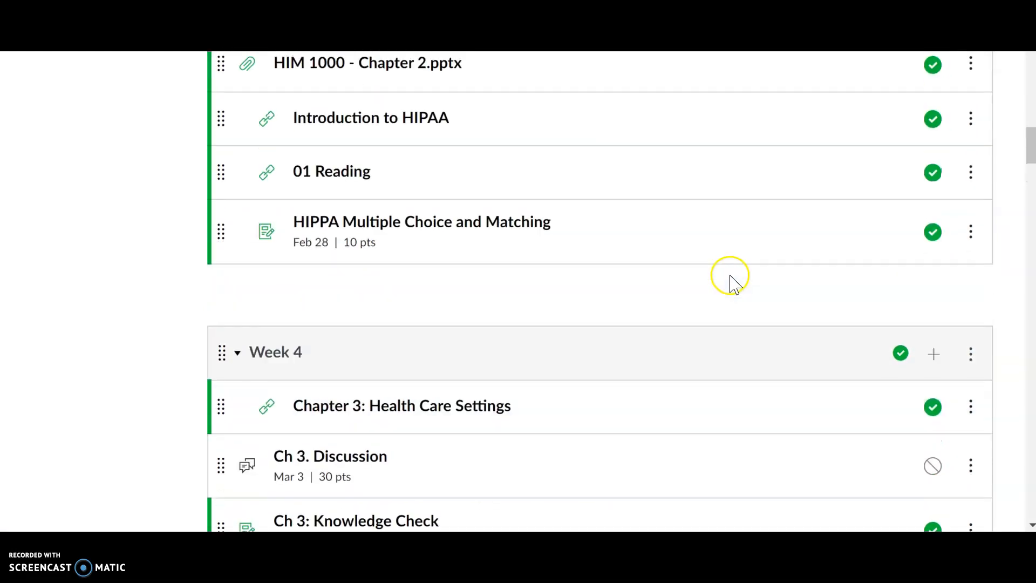
scroll(729, 281, "up", 4)
scroll(720, 286, "down", 18)
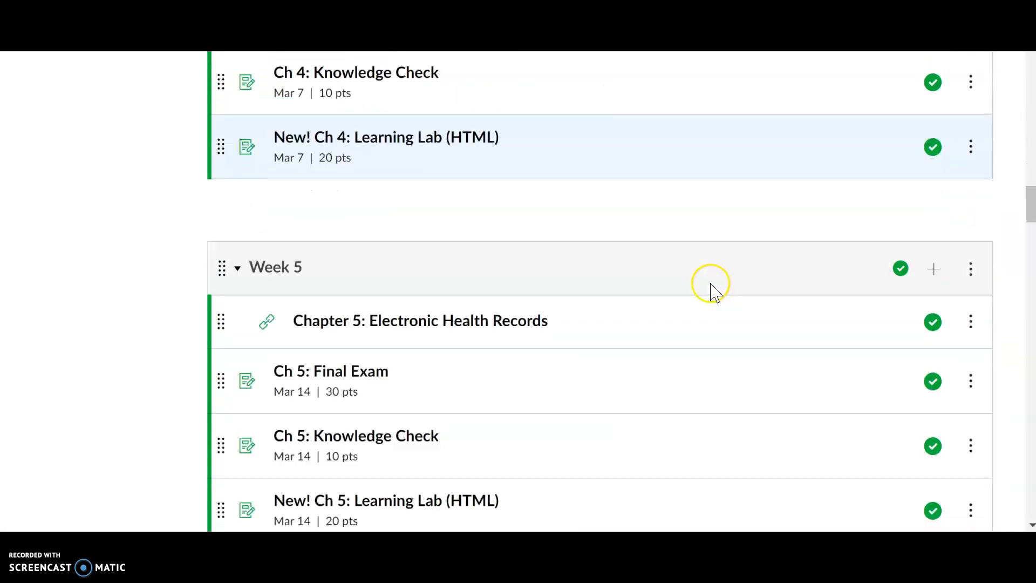
scroll(712, 292, "down", 10)
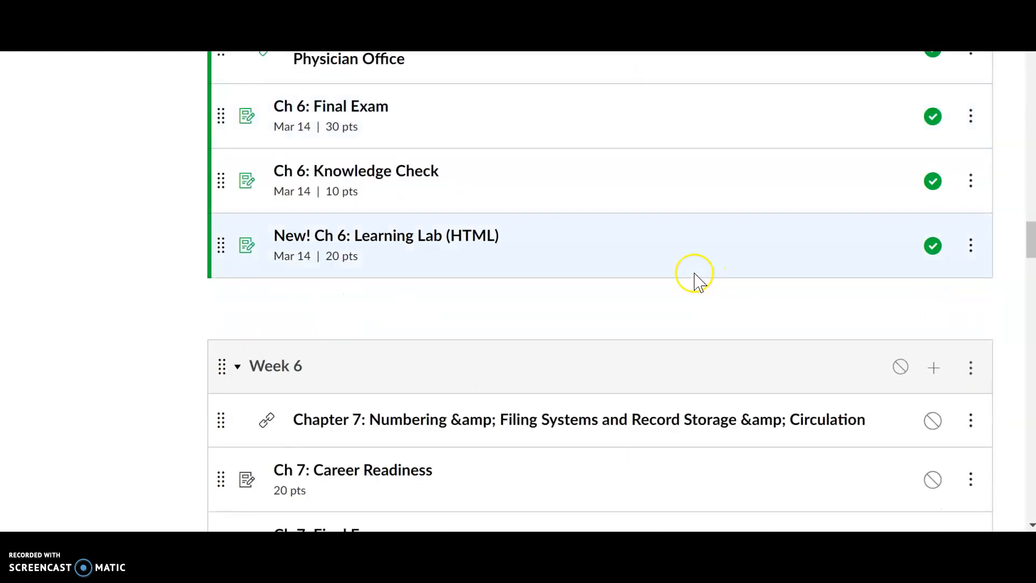
- Compare the Week 3 module's HIPAA items with the neighbouring weekly modules
scroll(541, 273, "up", 20)
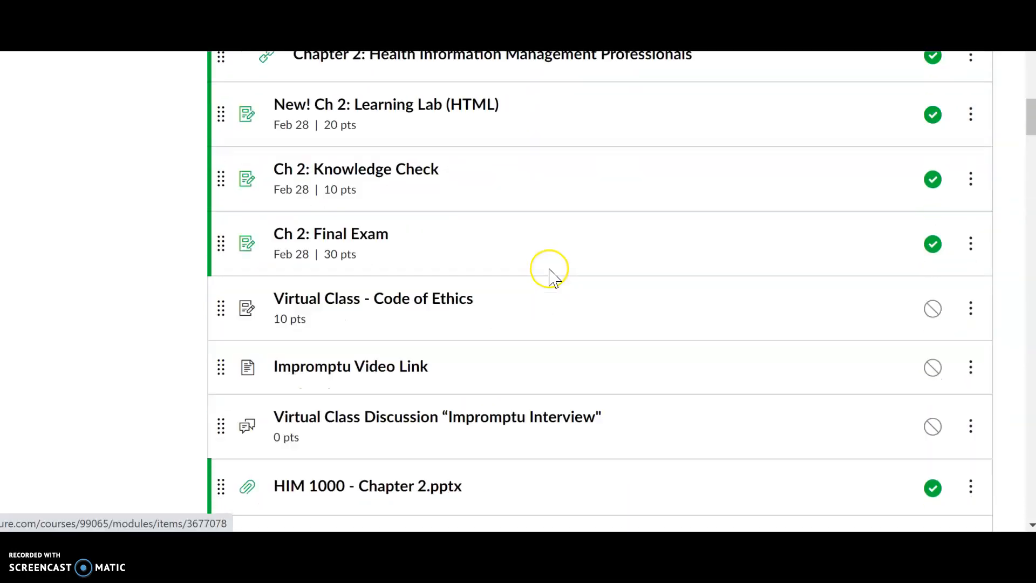
scroll(548, 277, "up", 12)
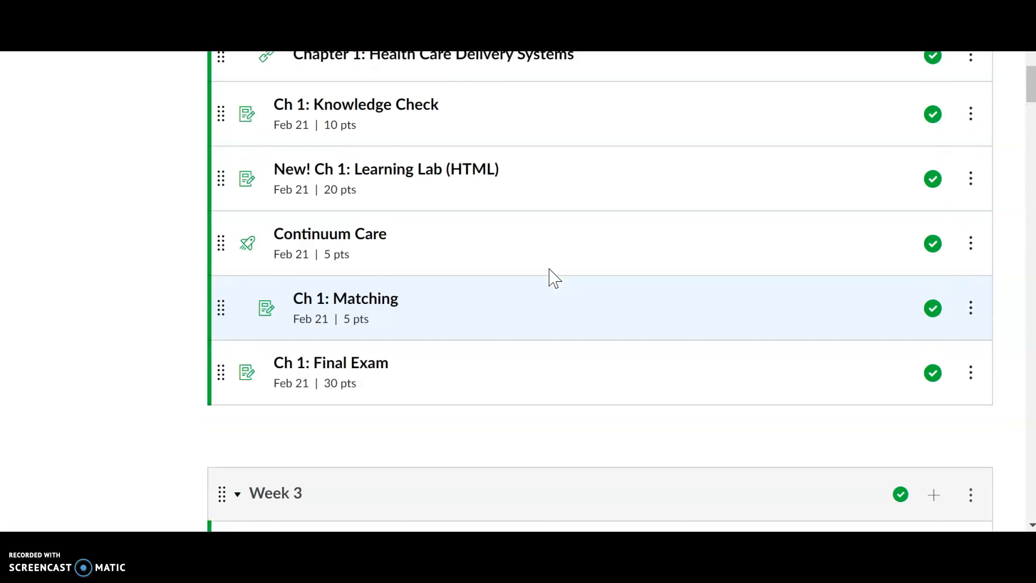
scroll(549, 277, "down", 13)
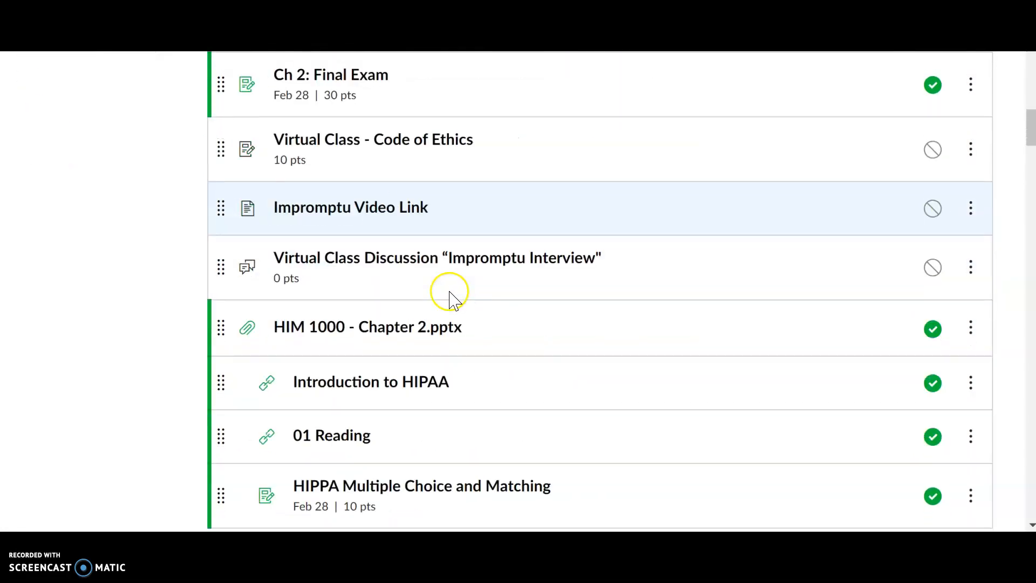
scroll(432, 313, "down", 2)
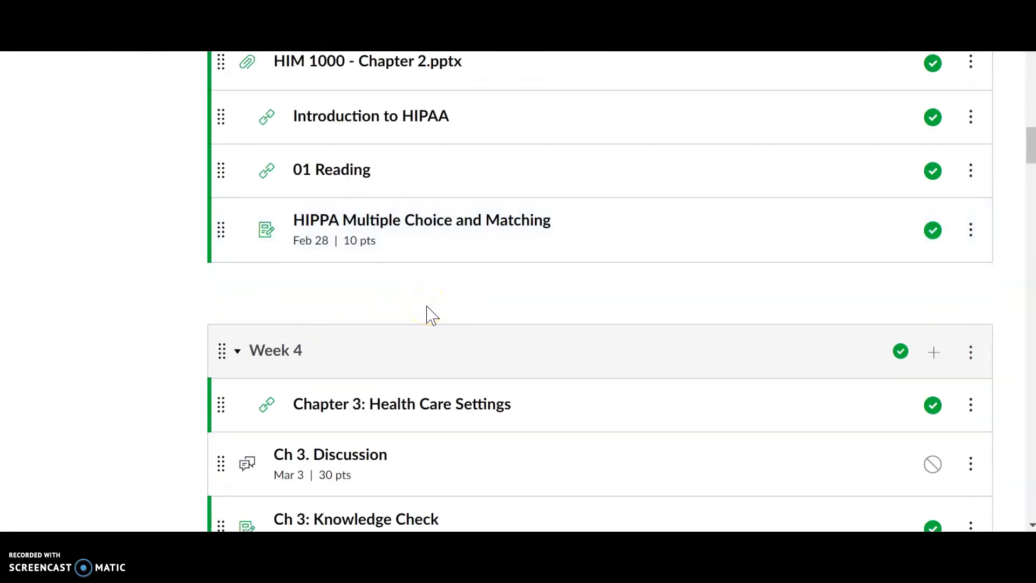
scroll(416, 265, "up", 5)
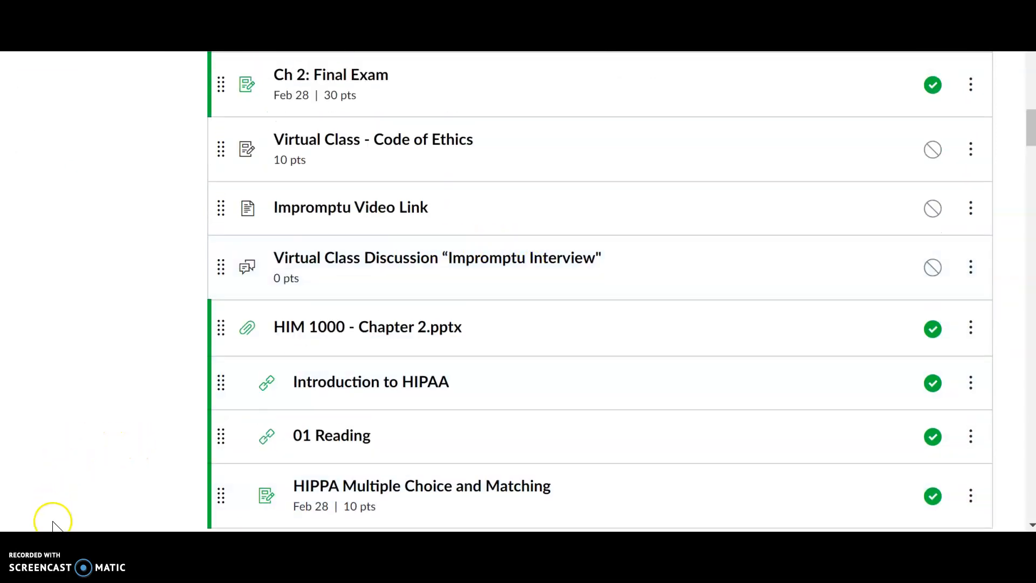
scroll(600, 291, "down", 10)
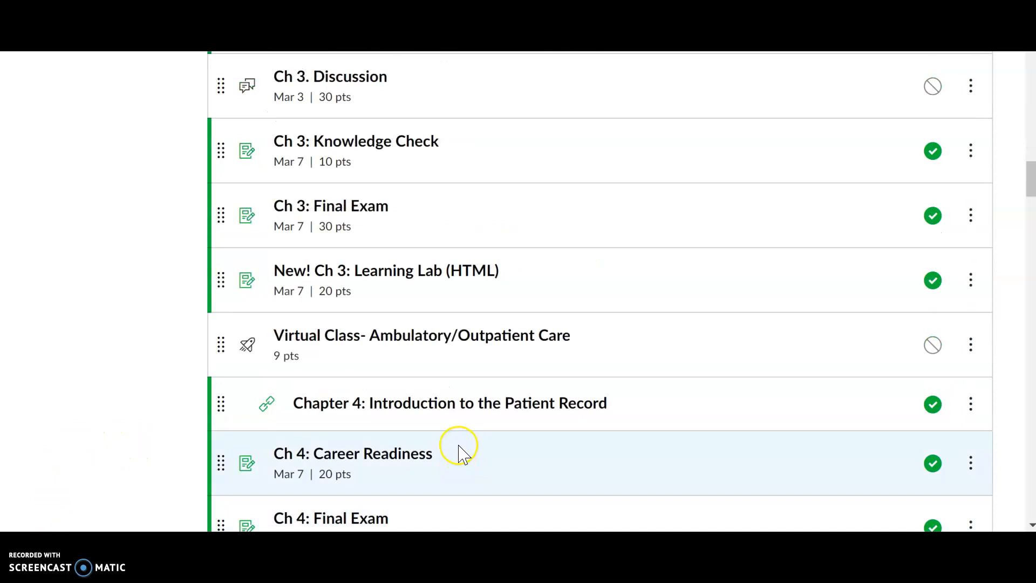
- Open 01 Quick Check from the Week 3 module and load it in a new window
scroll(474, 337, "down", 2)
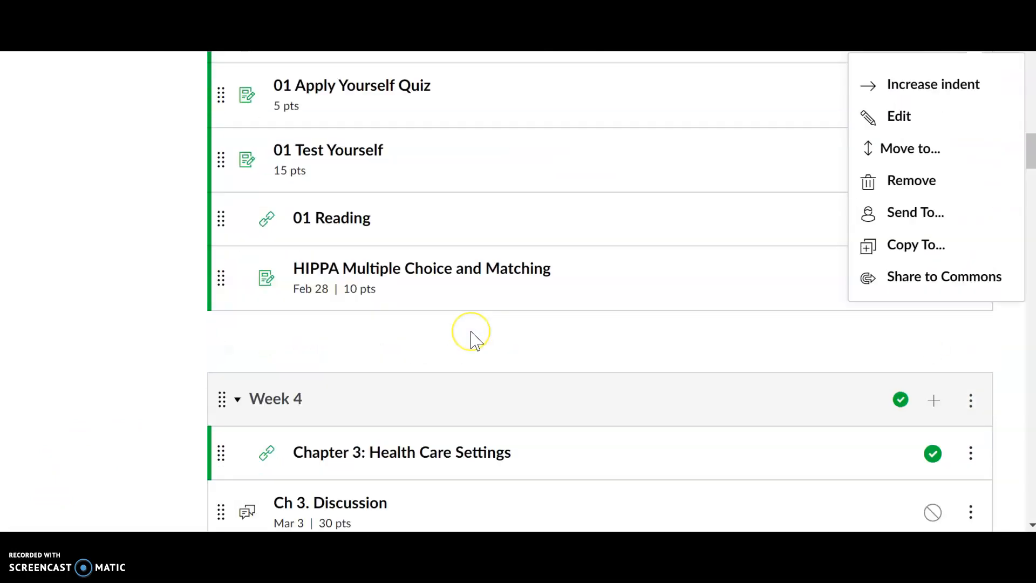
scroll(473, 338, "up", 2)
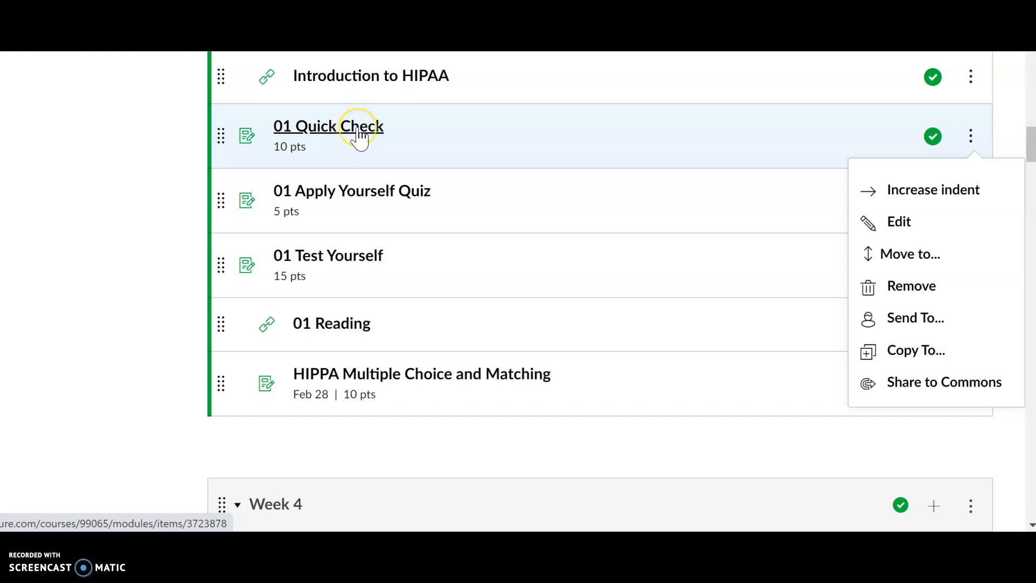
left_click(360, 135)
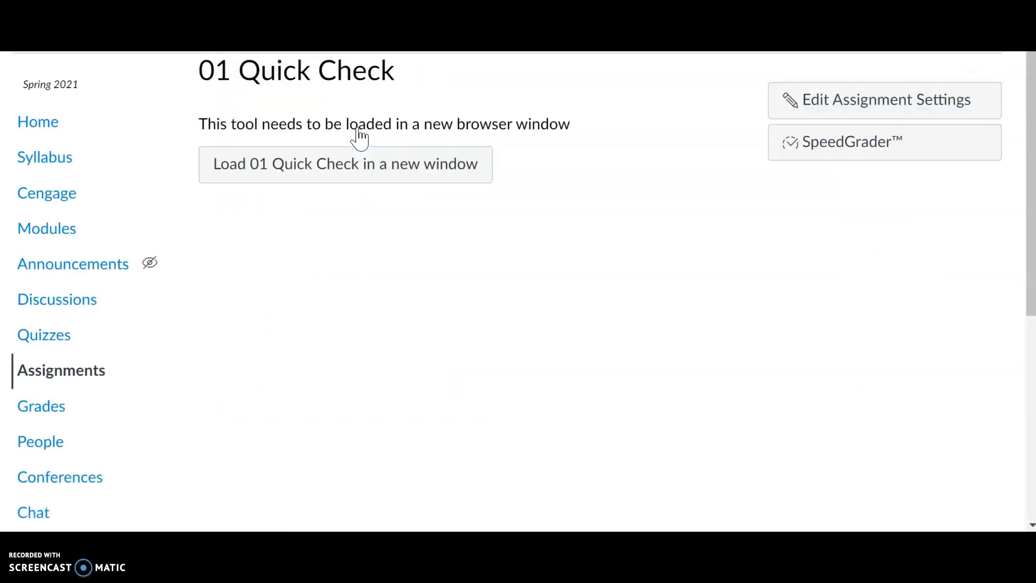
left_click(400, 165)
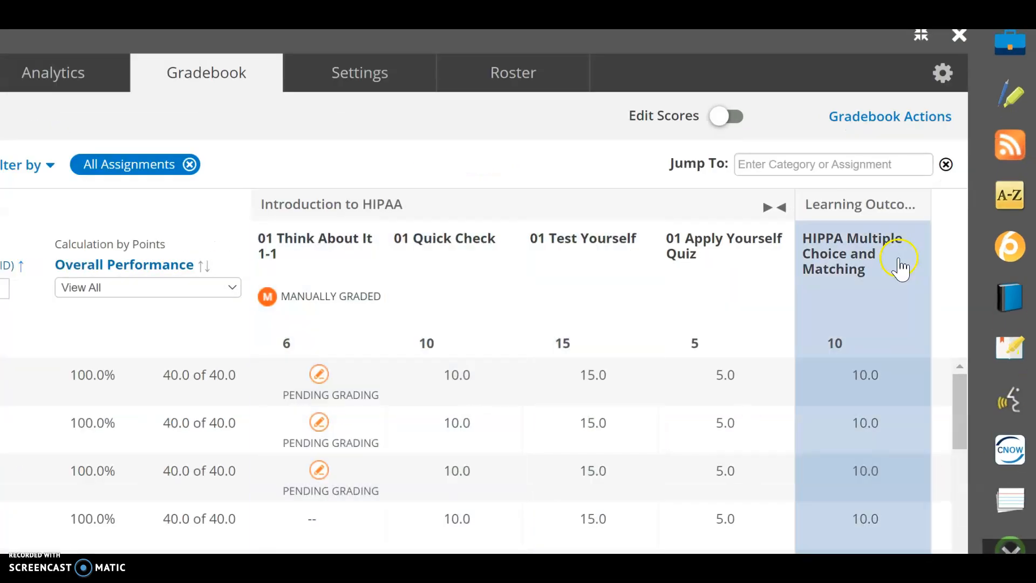
- Start a forced LMS sync from the MindTap gradebook with 01 Quick Check as the selected assignment, and cancel it
left_click(893, 121)
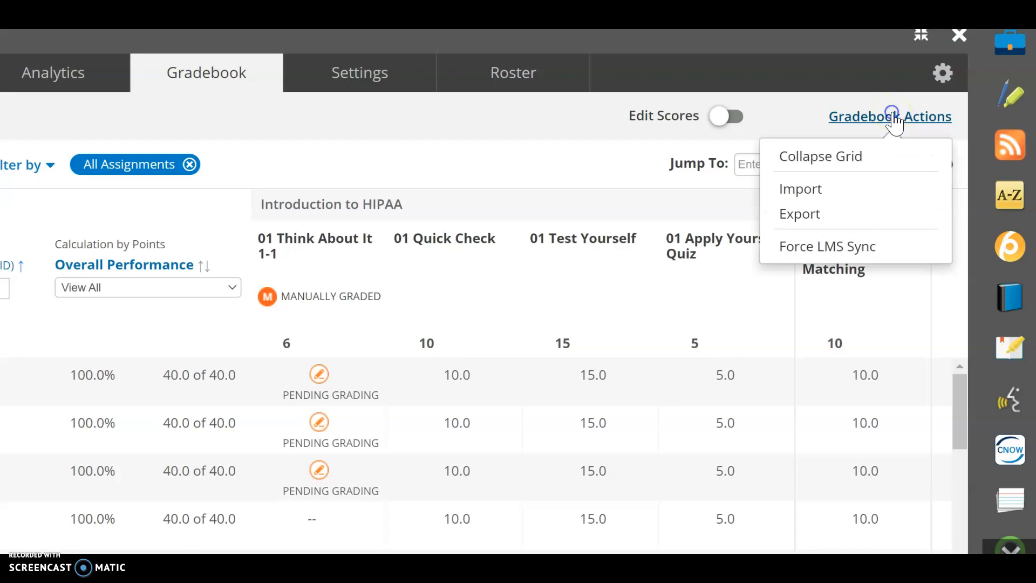
left_click(819, 244)
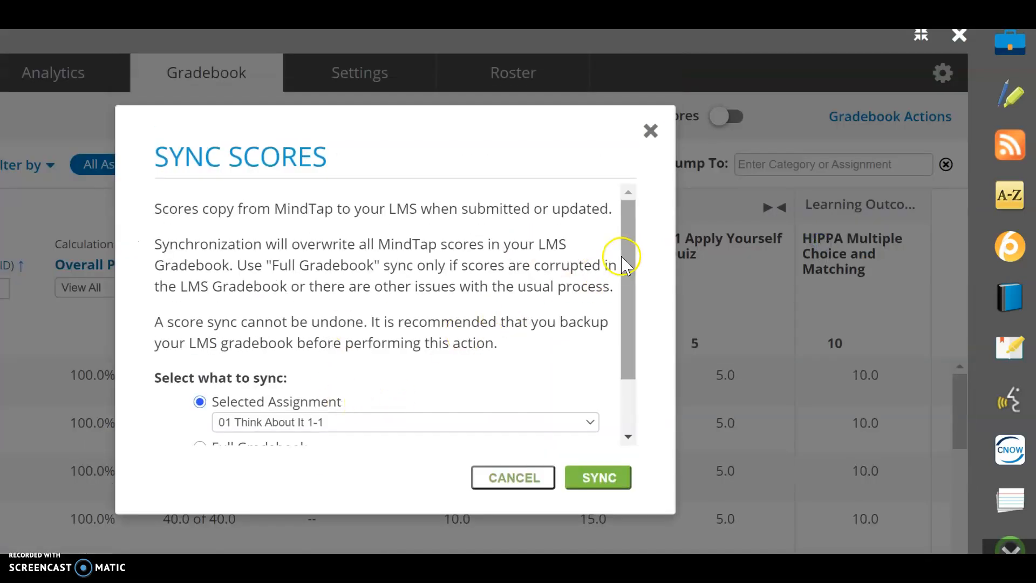
left_click_drag(624, 261, 626, 305)
left_click(373, 354)
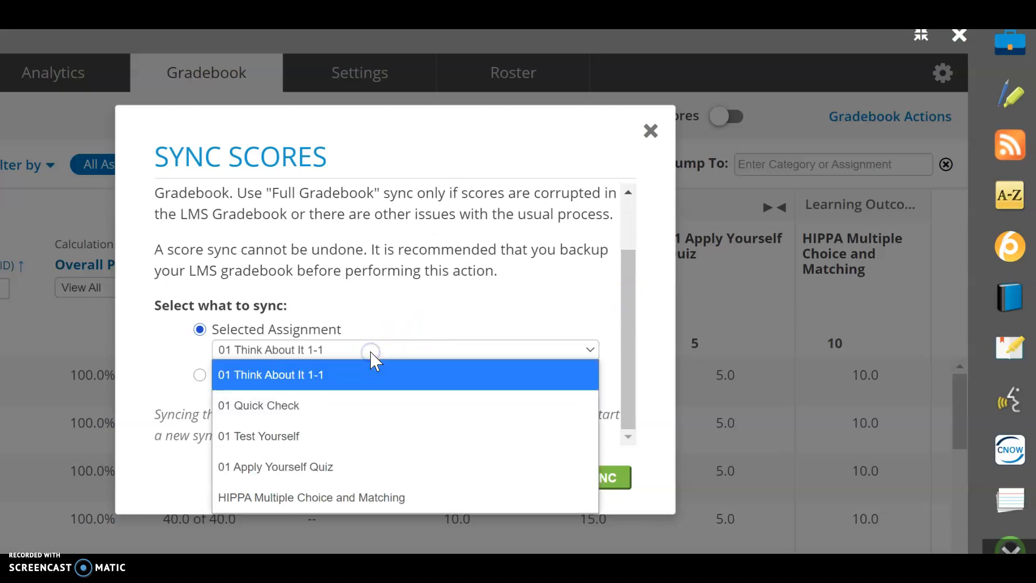
left_click(286, 414)
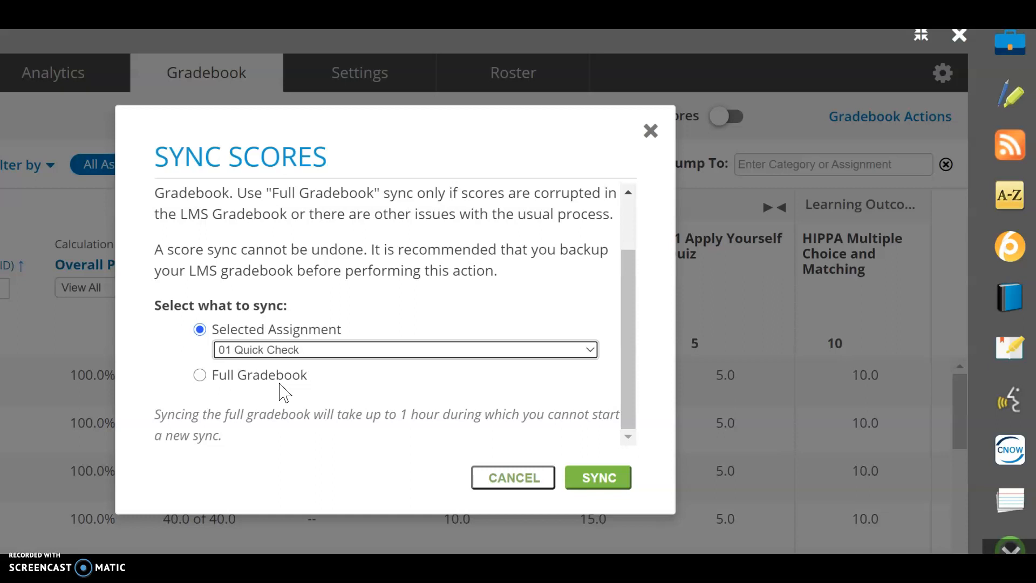
left_click(525, 478)
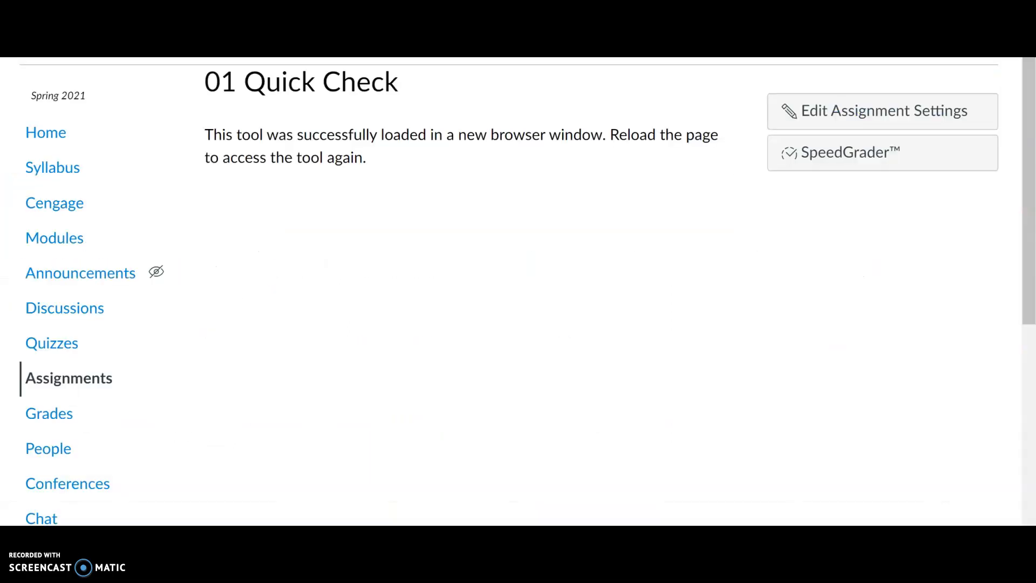
- View the course's assignments list, and return to the modules page to look over the first modules
left_click(62, 383)
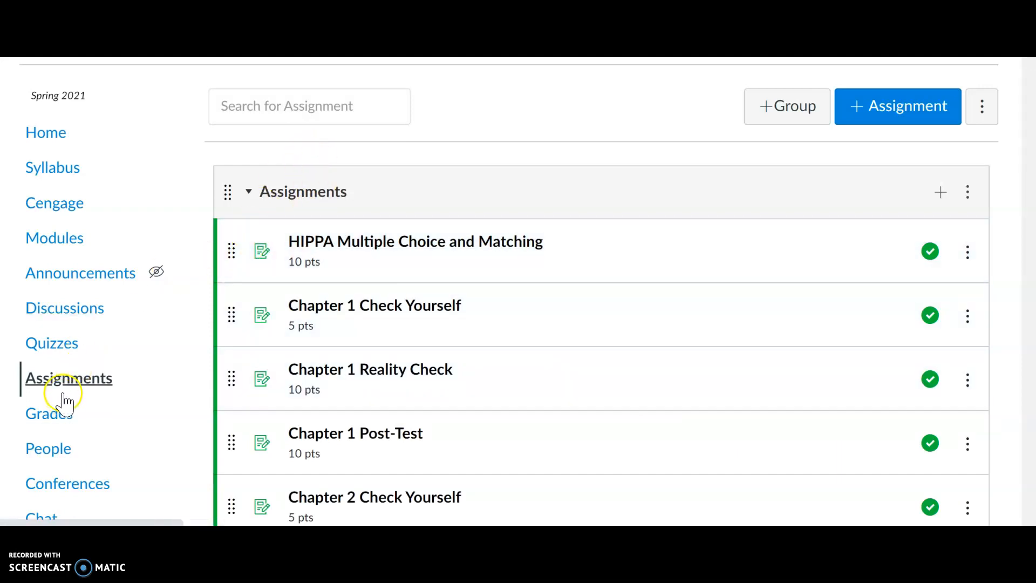
left_click(65, 240)
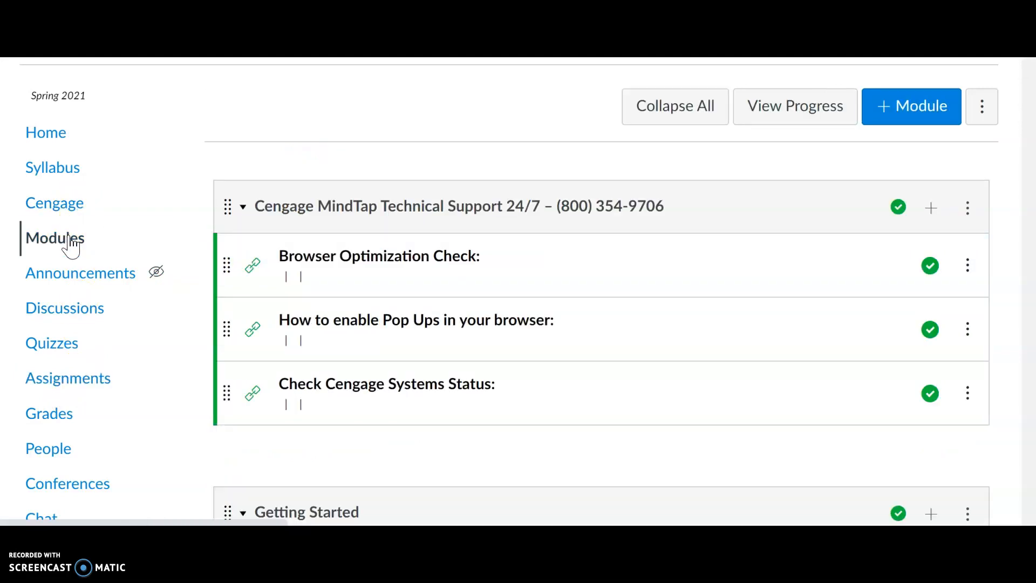
left_click(69, 237)
left_click(930, 261)
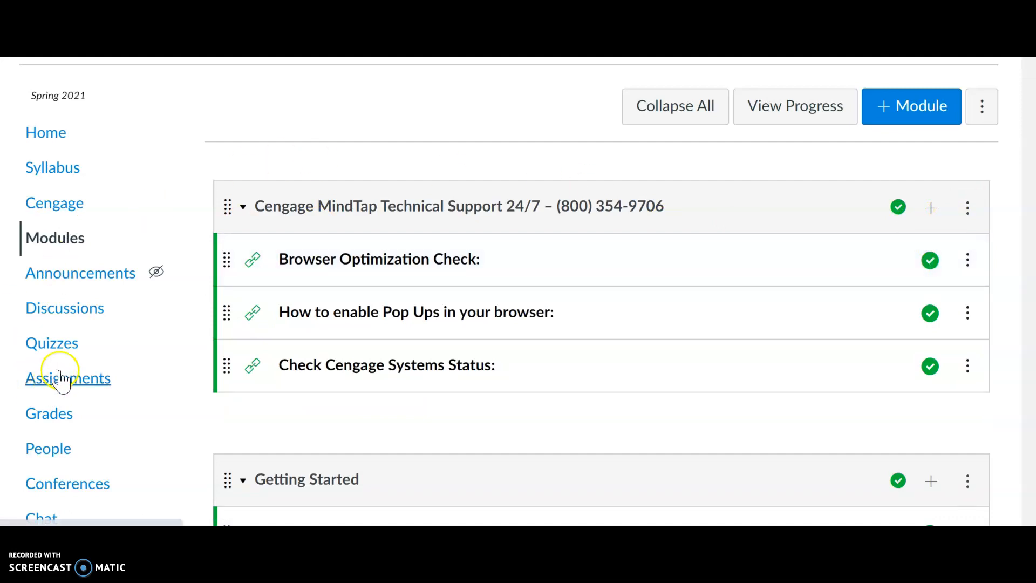
scroll(52, 409, "down", 2)
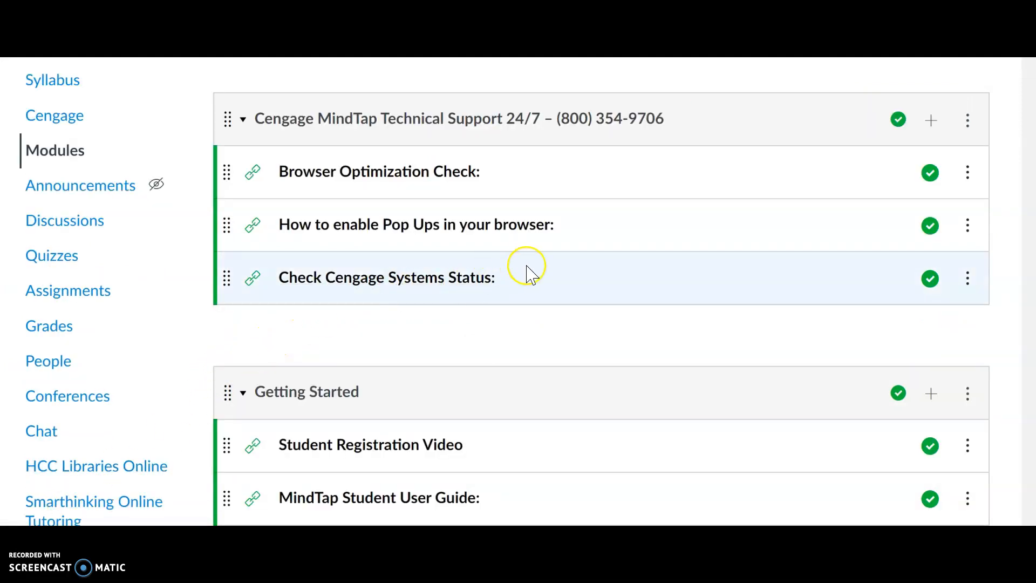
scroll(528, 273, "up", 2)
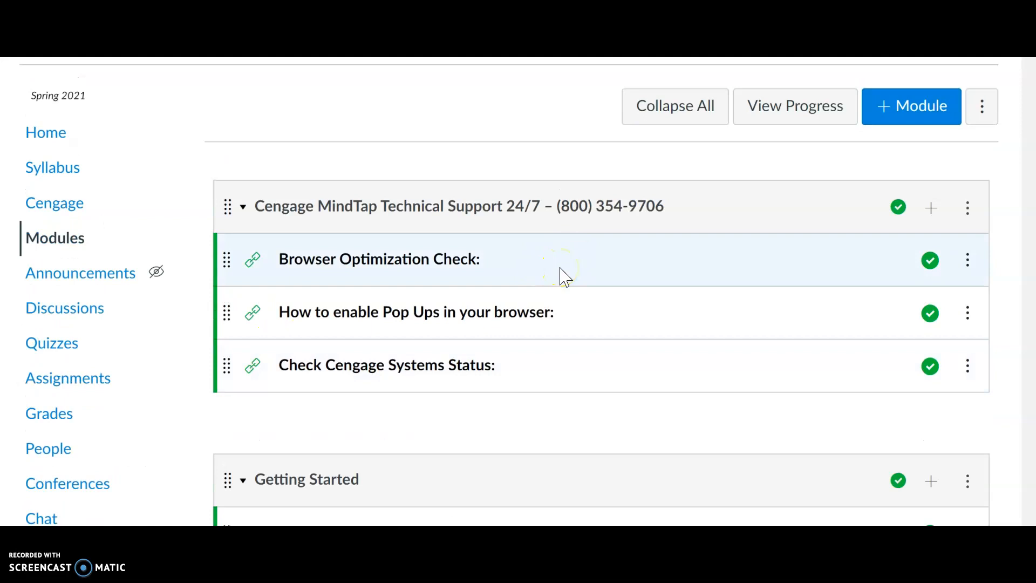
- Open the Cengage content selection for the HIPAA for Health Care Professionals 2nd Edition MindTap and look at the Chapter 01 activities' course and gradebook options
left_click(55, 205)
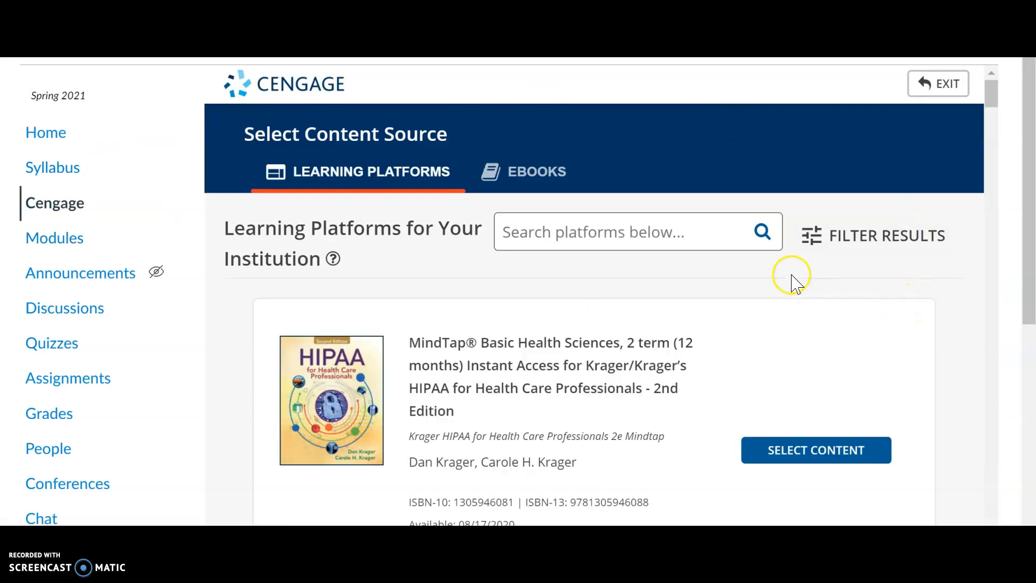
scroll(793, 281, "down", 14)
scroll(792, 281, "up", 10)
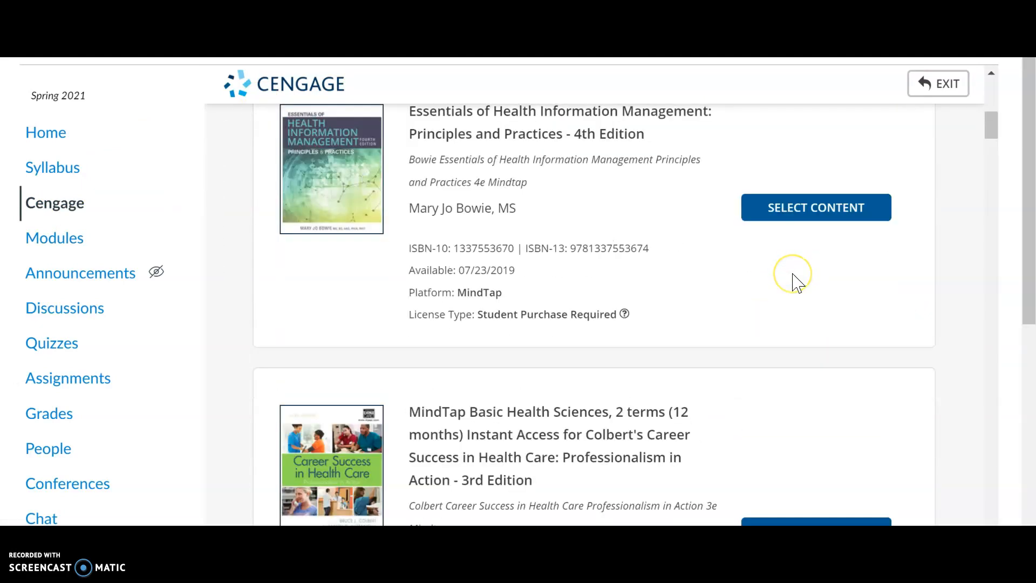
left_click(807, 281)
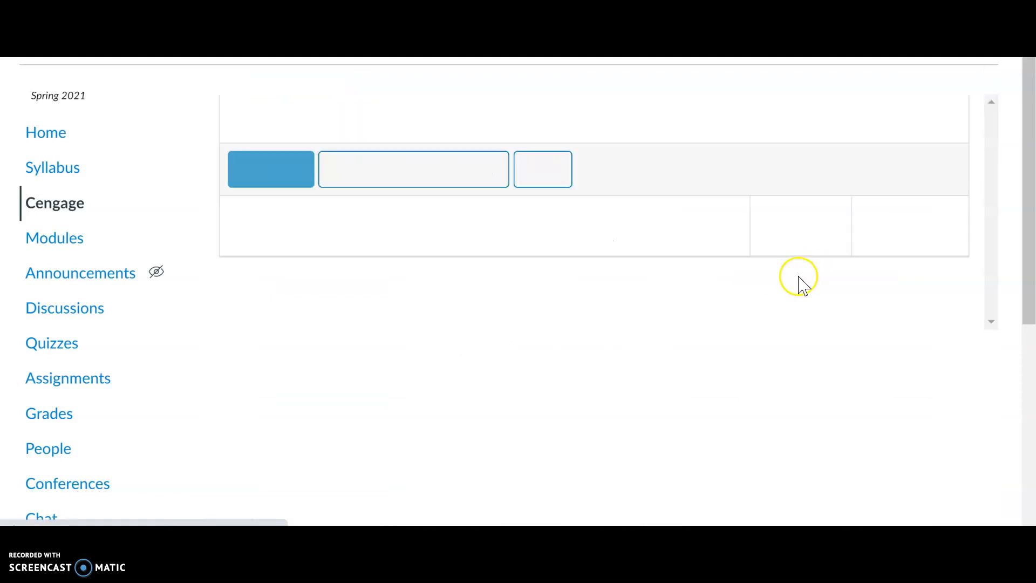
scroll(705, 273, "down", 3)
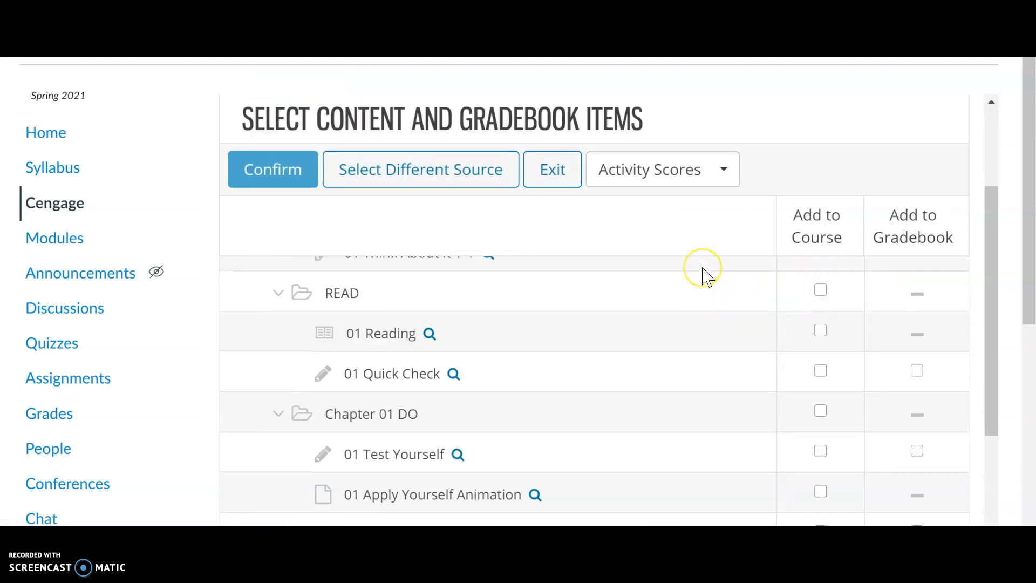
- Mark 01 Quick Check for adding to both the course and the gradebook, and look over the remaining Chapter 01 activities
scroll(548, 305, "down", 3)
scroll(548, 318, "down", 5)
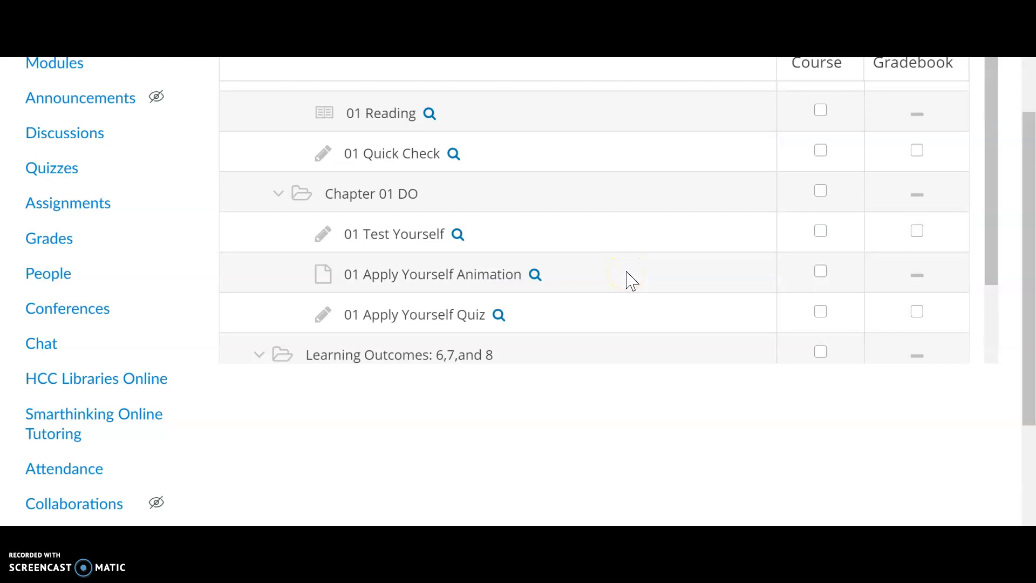
scroll(632, 281, "up", 2)
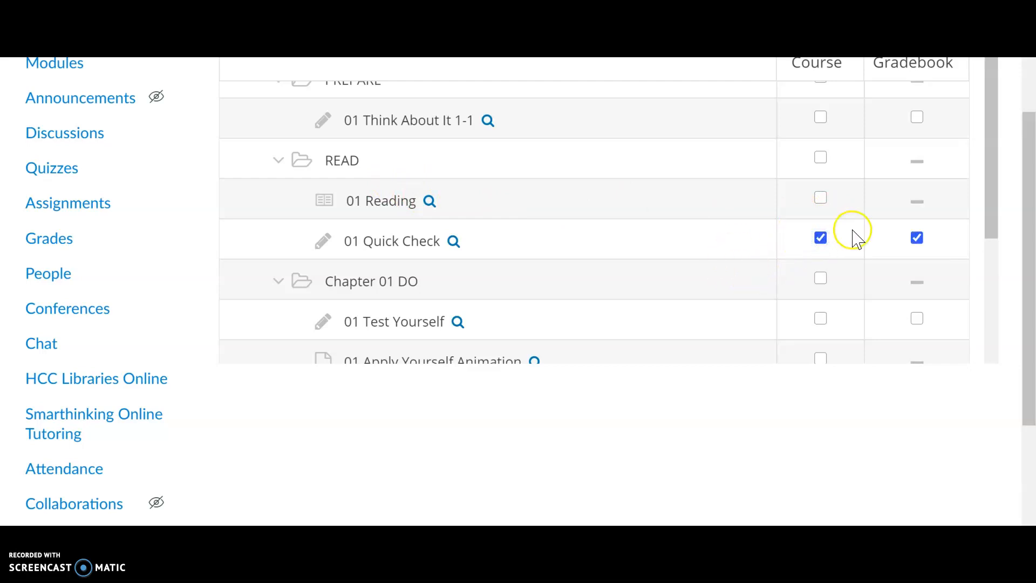
left_click_drag(1033, 219, 1034, 172)
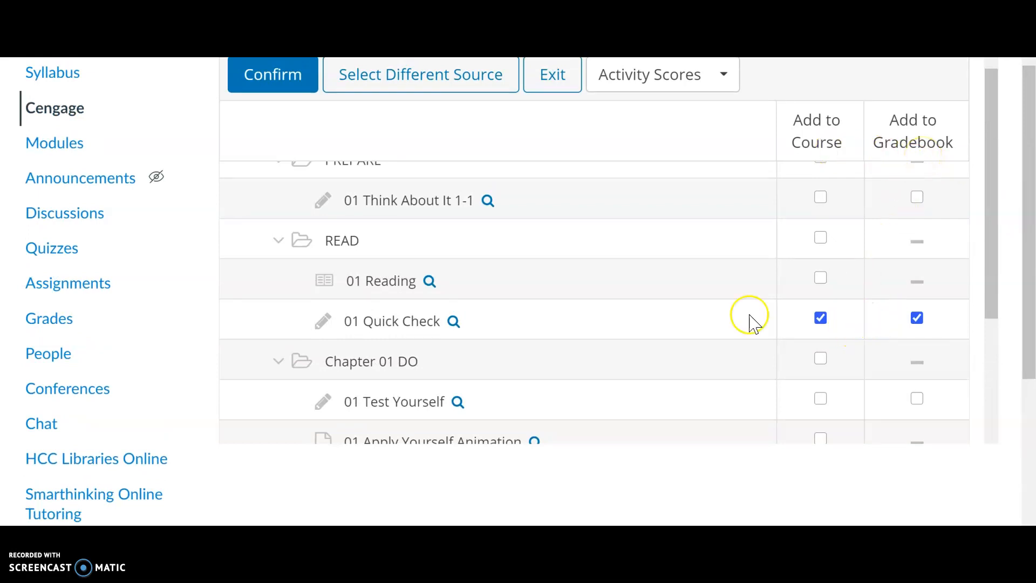
scroll(551, 299, "down", 1)
scroll(551, 299, "down", 5)
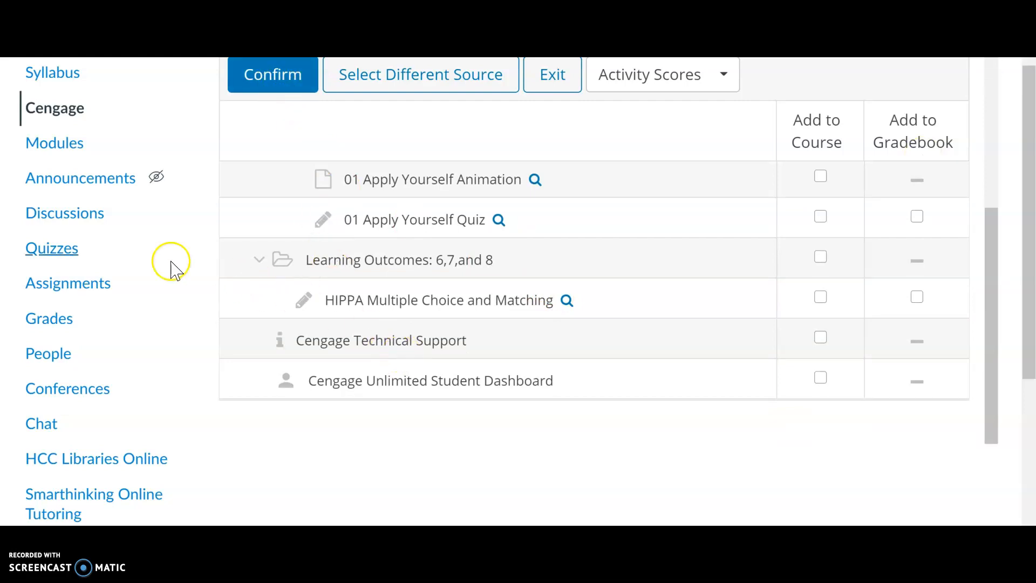
- Return to the course modules, view the destination module choices for moving HIM 1000 - Chapter 2.pptx, and cancel the move
left_click(83, 146)
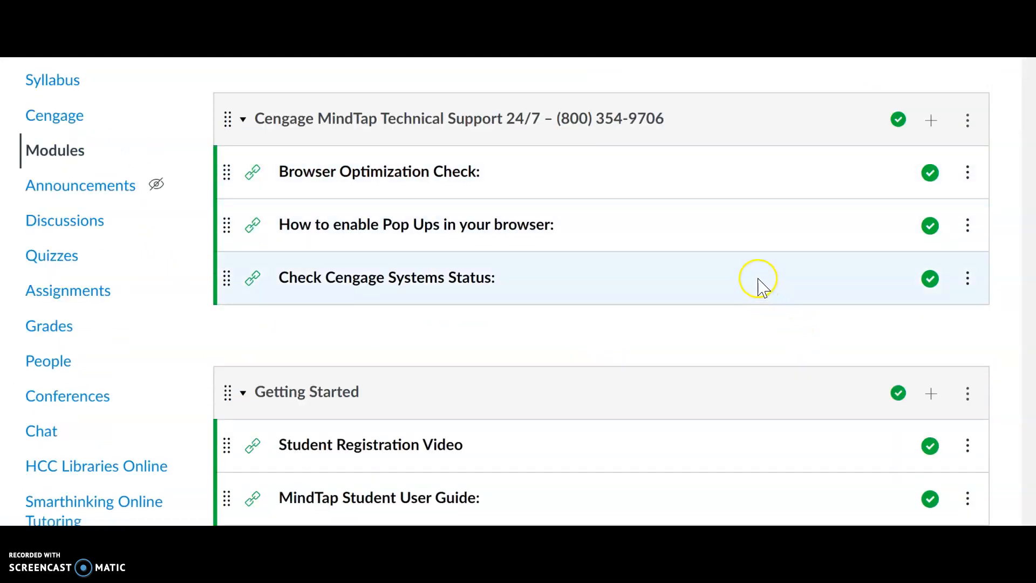
left_click_drag(1030, 108, 1025, 151)
left_click(967, 144)
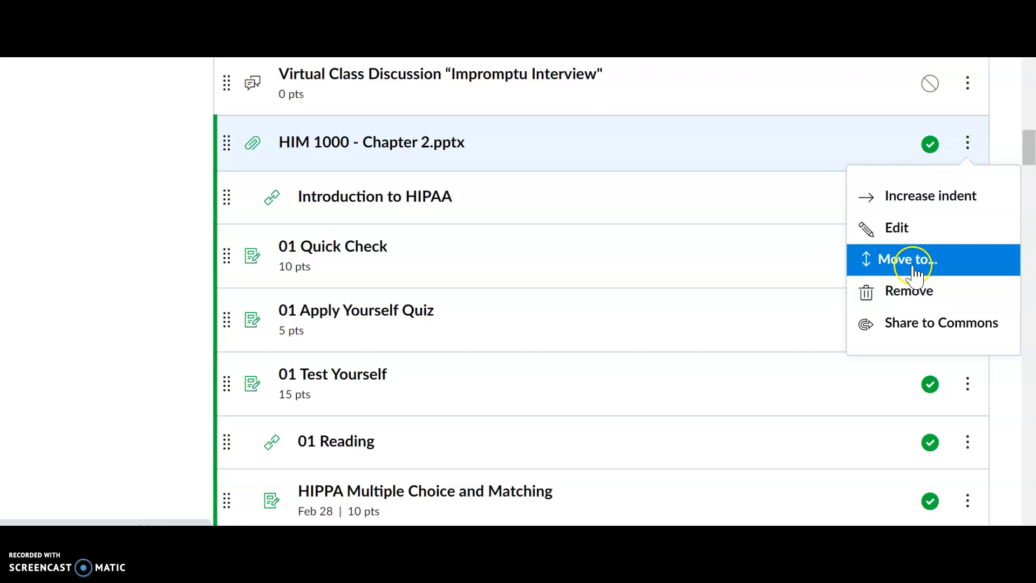
left_click(915, 269)
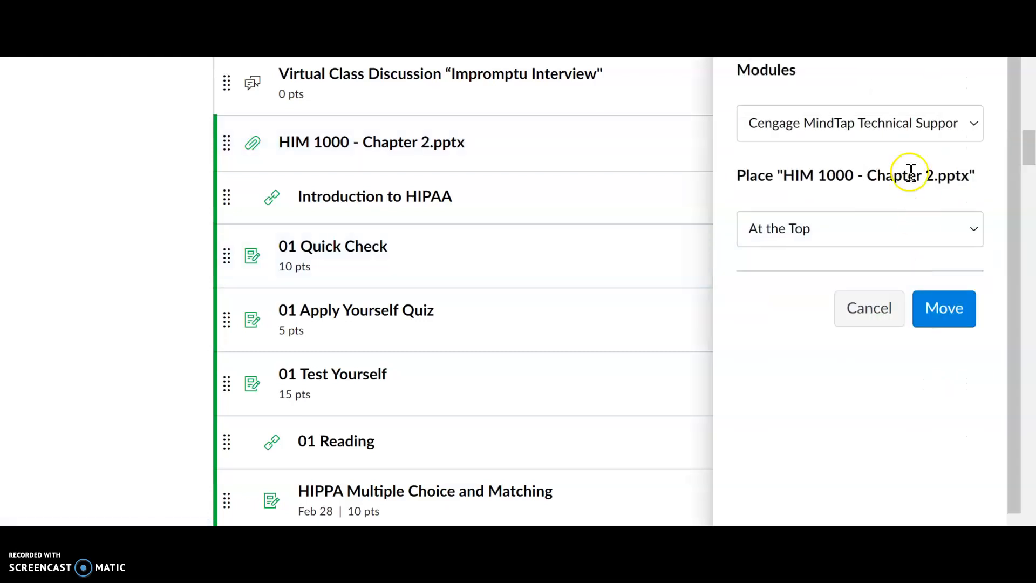
left_click(874, 129)
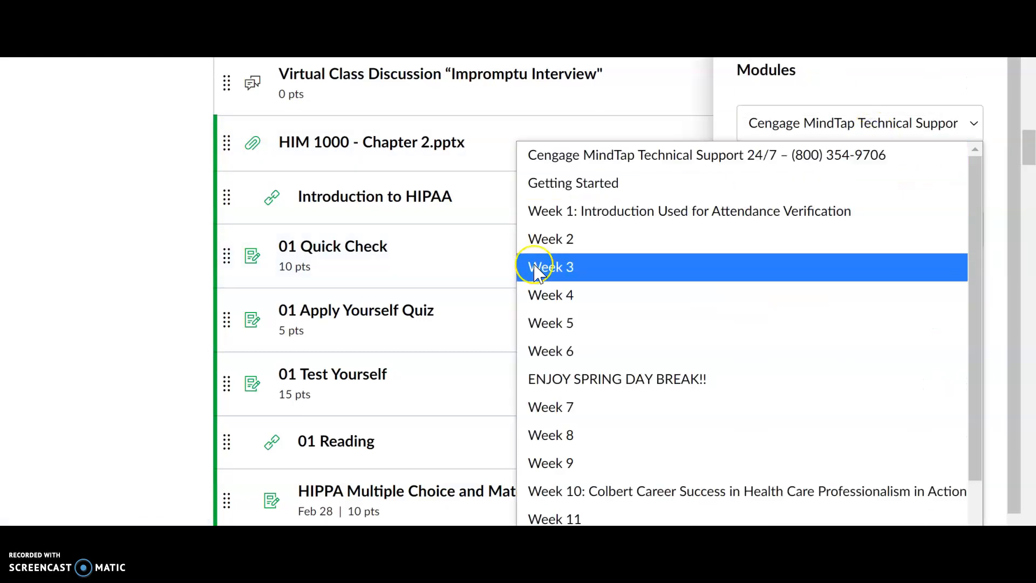
left_click(638, 89)
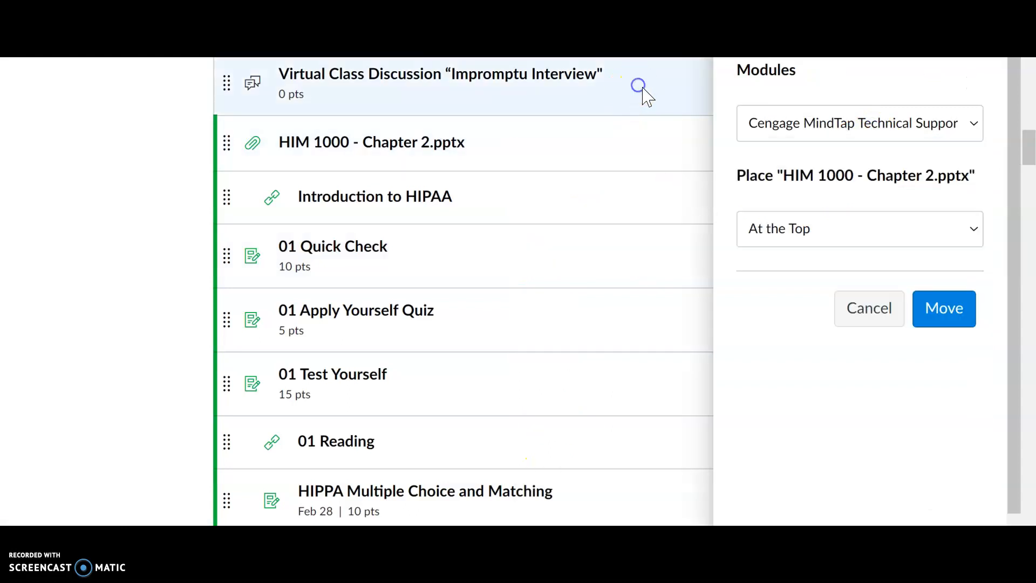
left_click(861, 315)
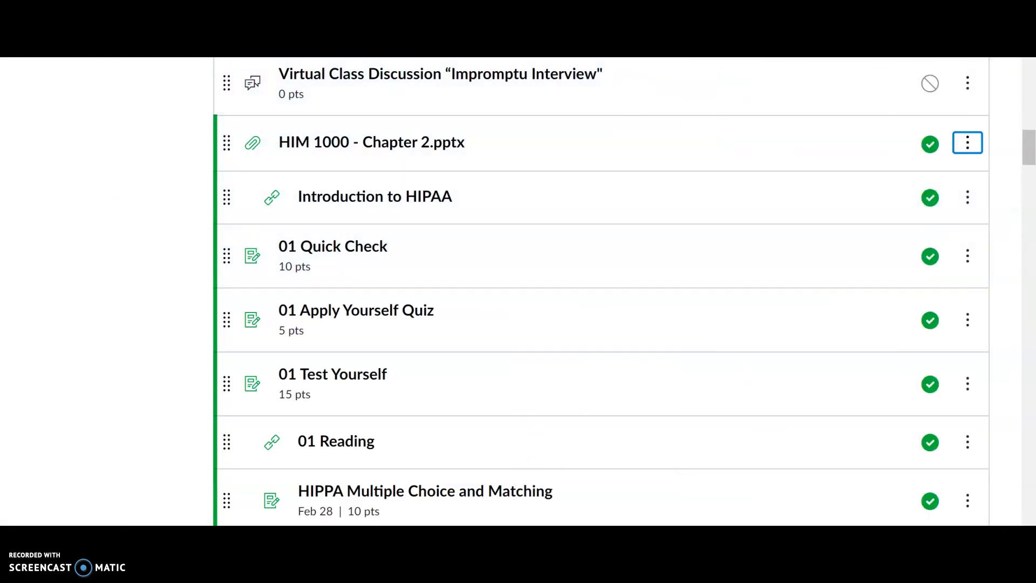